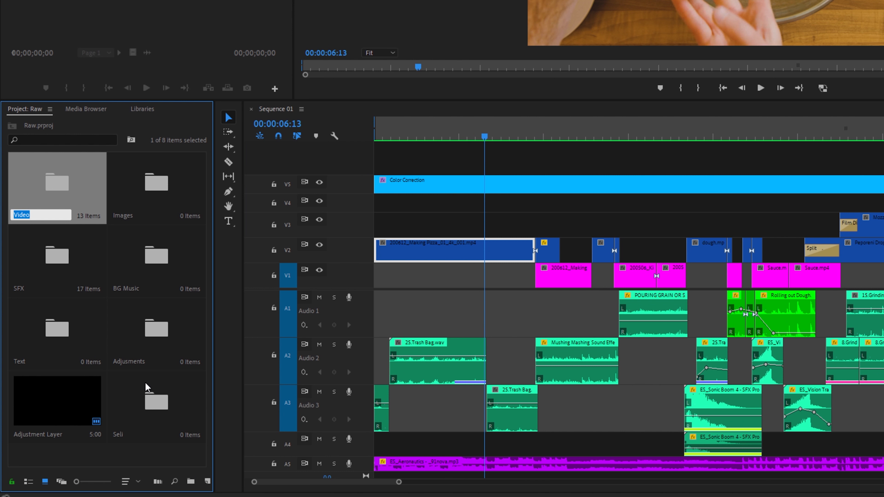
Step: Delete the empty Seli bin from the project after checking its contents
double_click(162, 408)
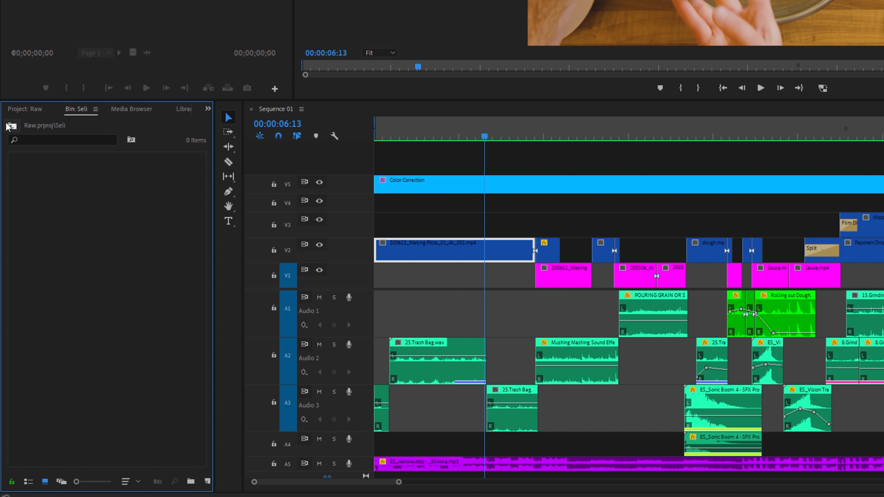
click(12, 126)
key(Delete)
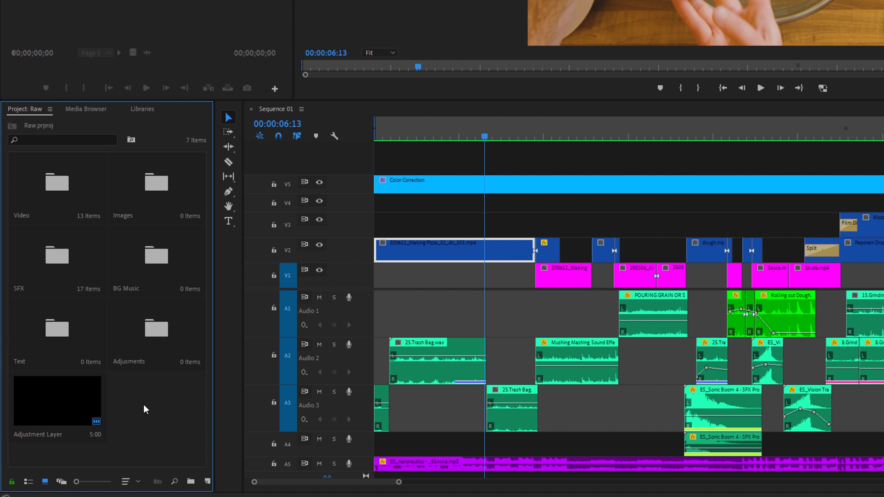
Step: Look through the contents of the Video, SFX and BG Music bins, returning to the project root
double_click(30, 194)
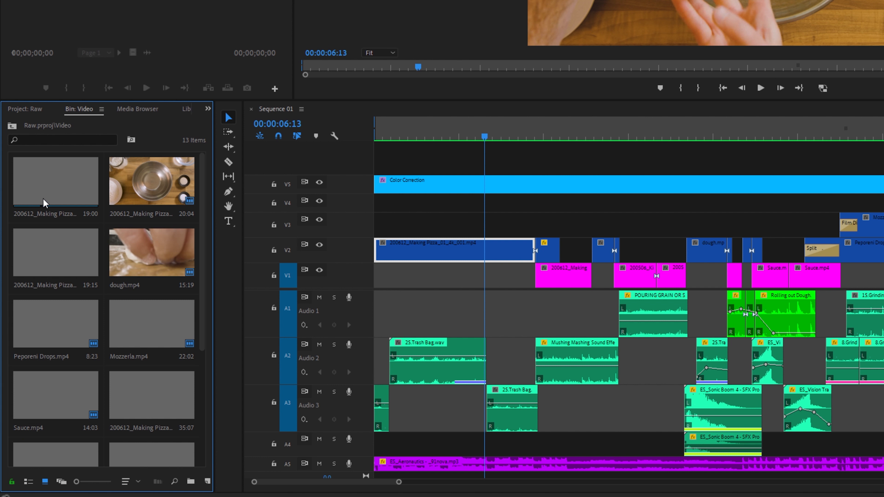
click(12, 128)
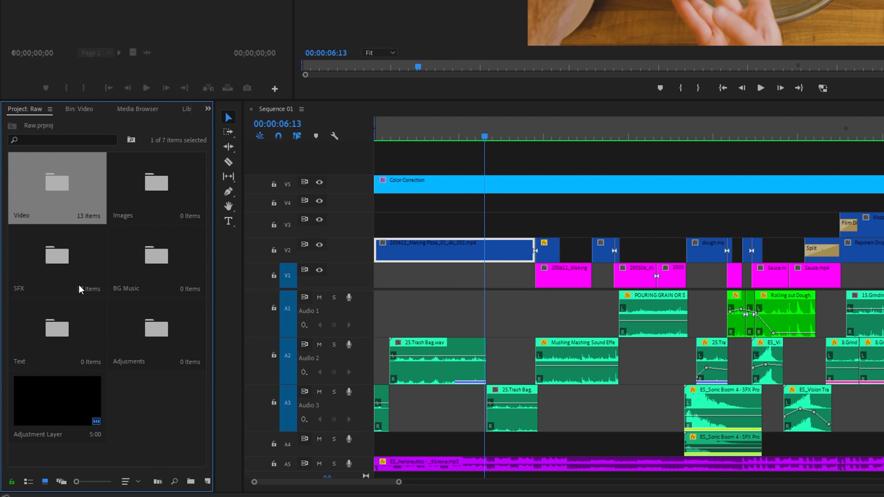
double_click(45, 271)
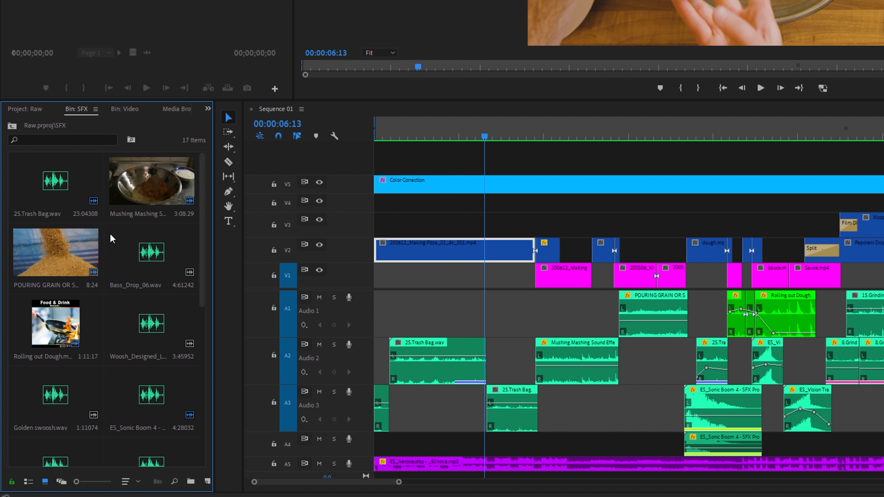
click(16, 122)
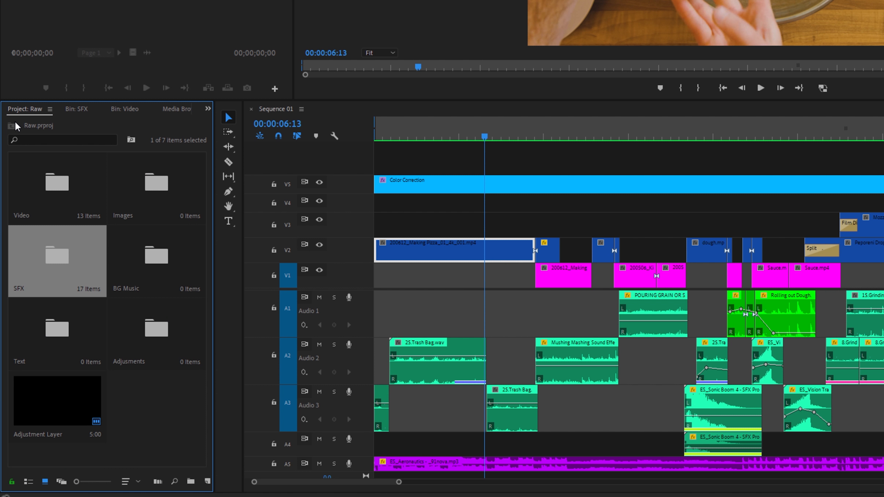
double_click(142, 276)
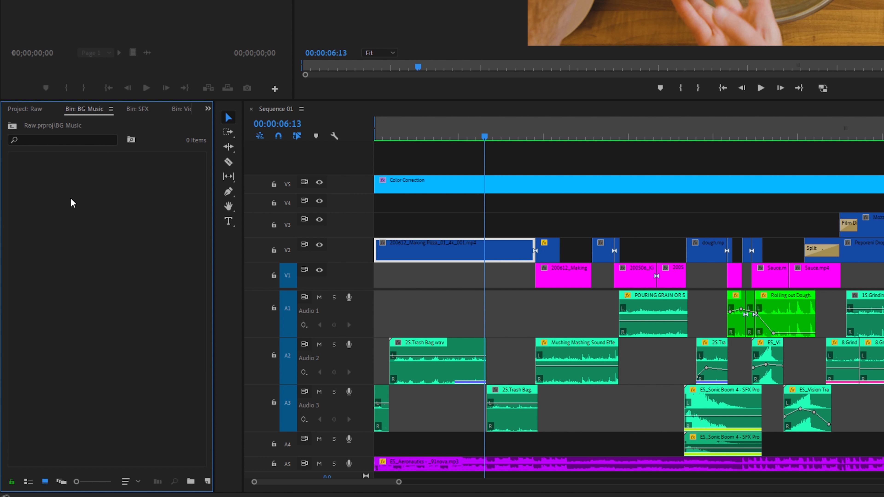
click(12, 125)
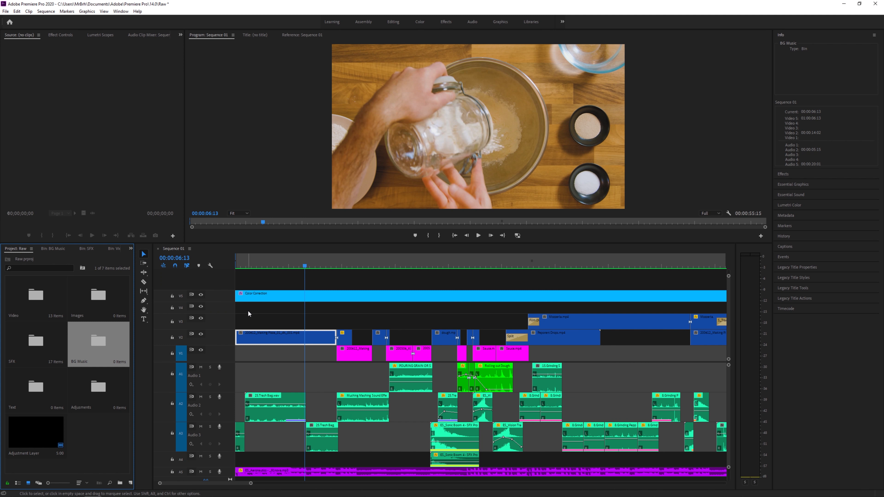
Step: Mute audio tracks A1 through A5 in Sequence 01
click(201, 367)
click(202, 396)
click(200, 427)
click(201, 456)
click(201, 472)
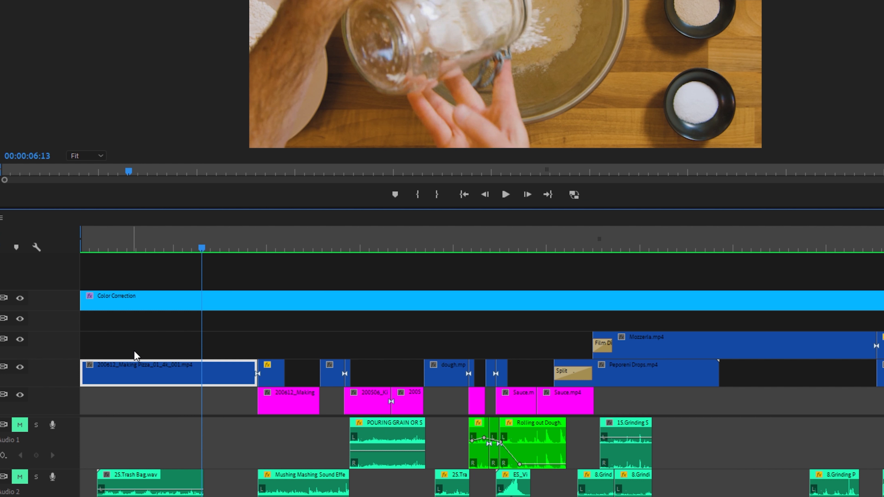
Step: Clear the clip selection and scrub the sequence to 00:00:09:09, near the end of the first V2 clip
click(143, 347)
drag(153, 248, 262, 245)
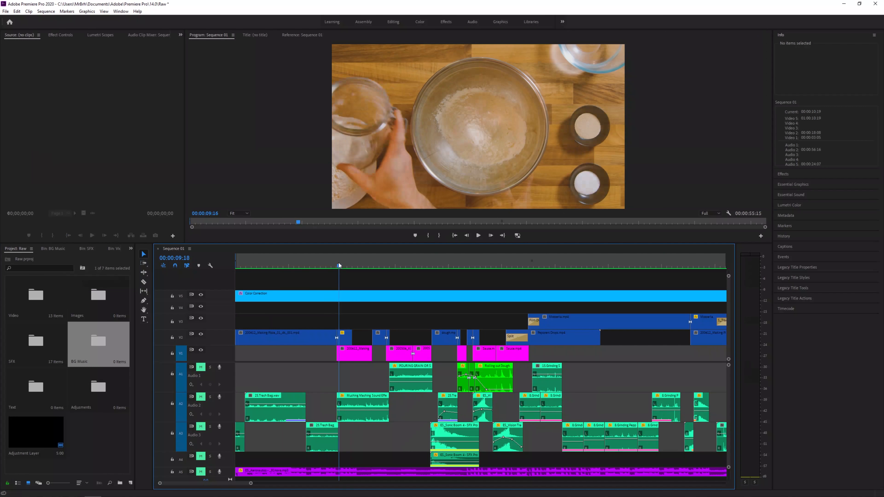
drag(339, 265, 335, 266)
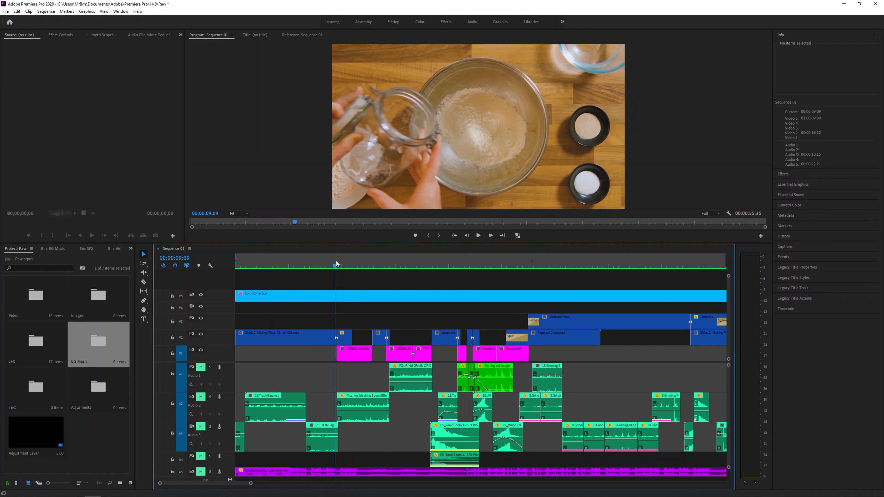
Step: Show the Effect Controls for the first V2 clip, 200612_Making Pizza_01_4k_001.mp4, and widen the area they occupy
click(72, 36)
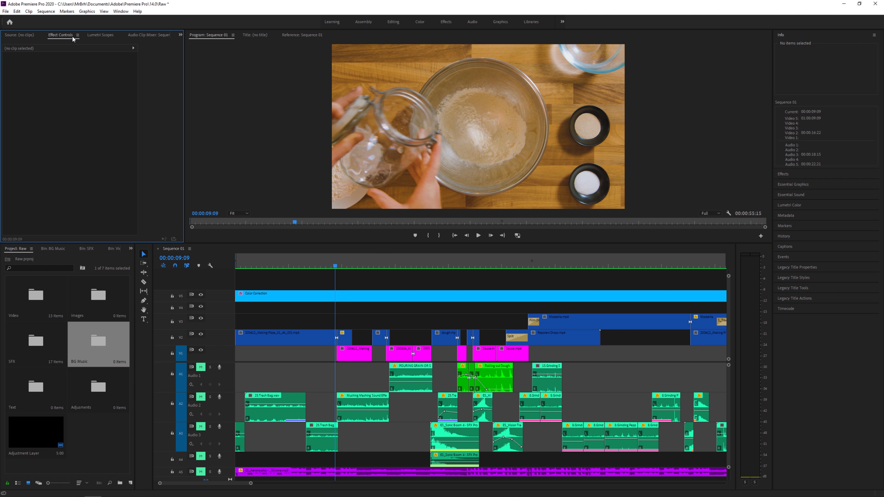
click(350, 338)
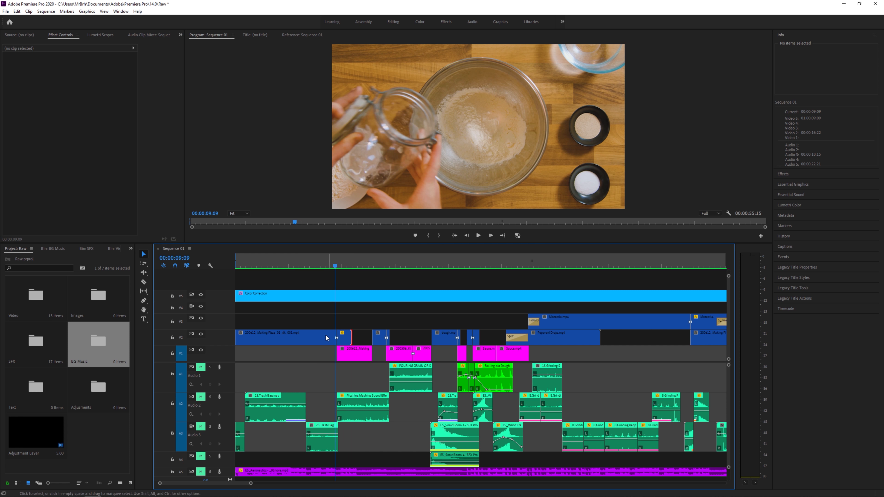
click(326, 338)
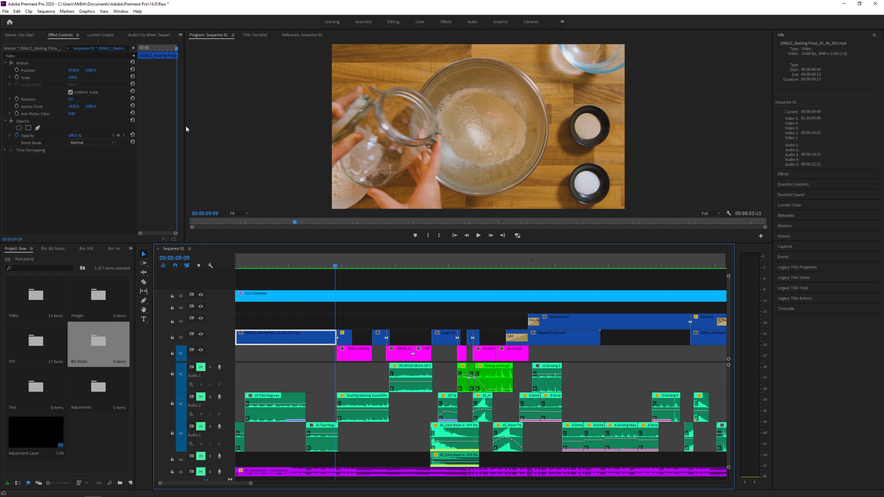
drag(187, 130, 273, 141)
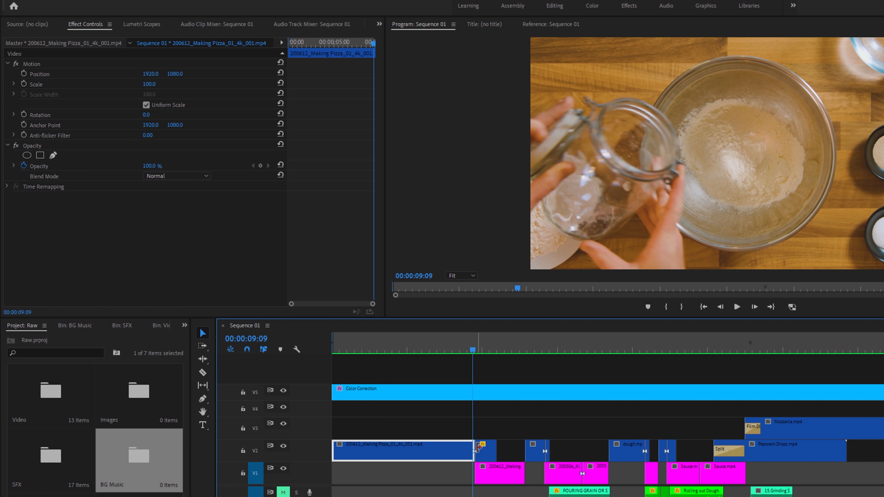
Step: Select the short second clip on V2 and place the playhead at its start, 00:00:09:13
click(340, 338)
click(484, 452)
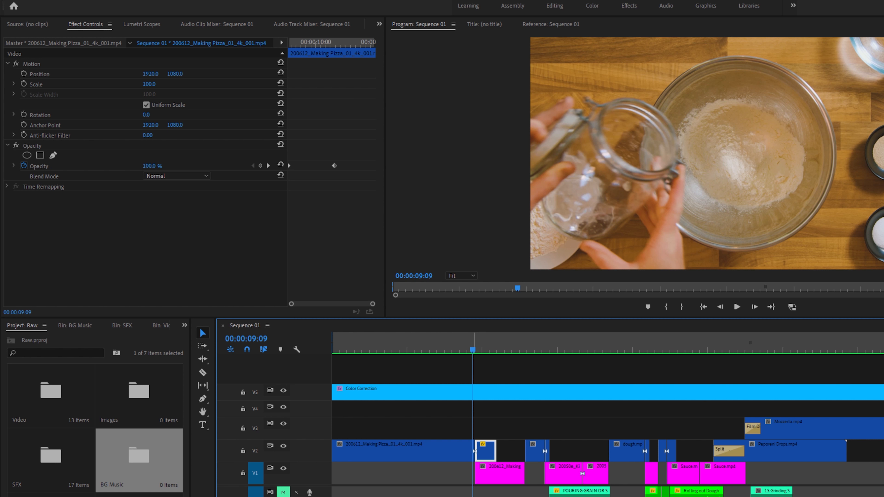
key(equal)
key(equal)
key(equal)
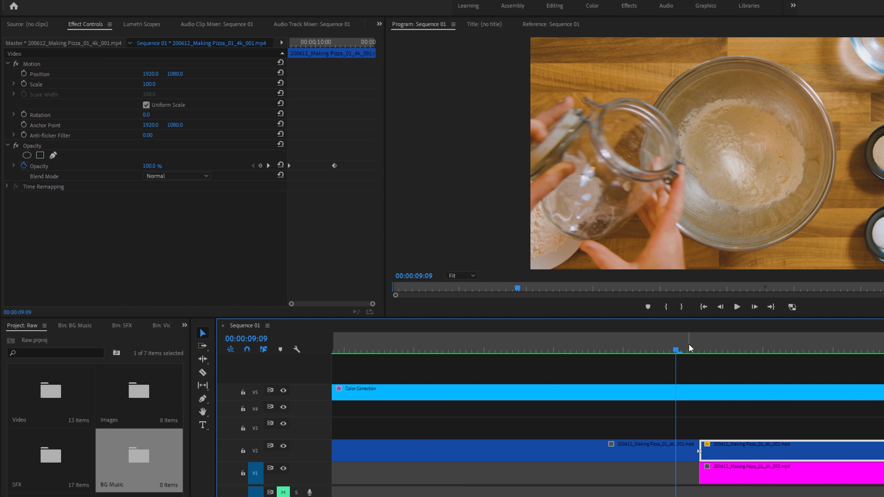
drag(673, 353, 711, 354)
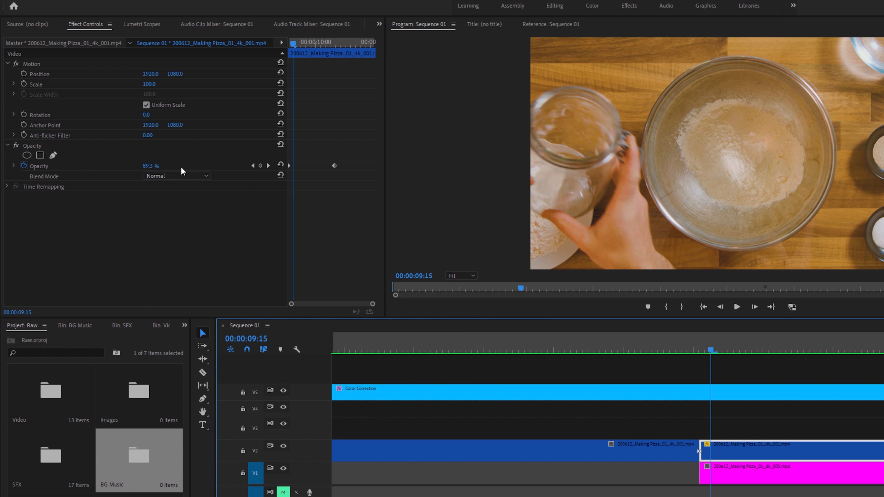
drag(706, 351, 702, 347)
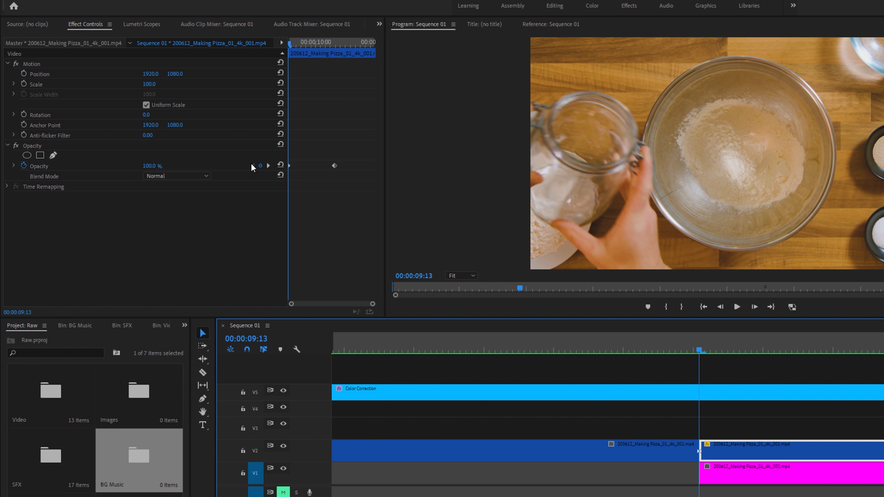
Step: Replace the clip's opacity keyframes with 100% at 00:00:09:13 and 0% at 00:00:10:13, and preview the fade
click(334, 165)
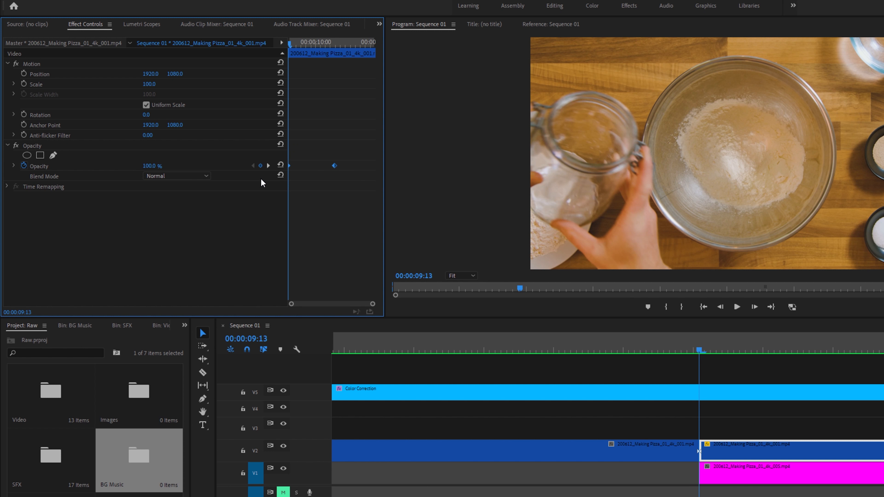
key(Delete)
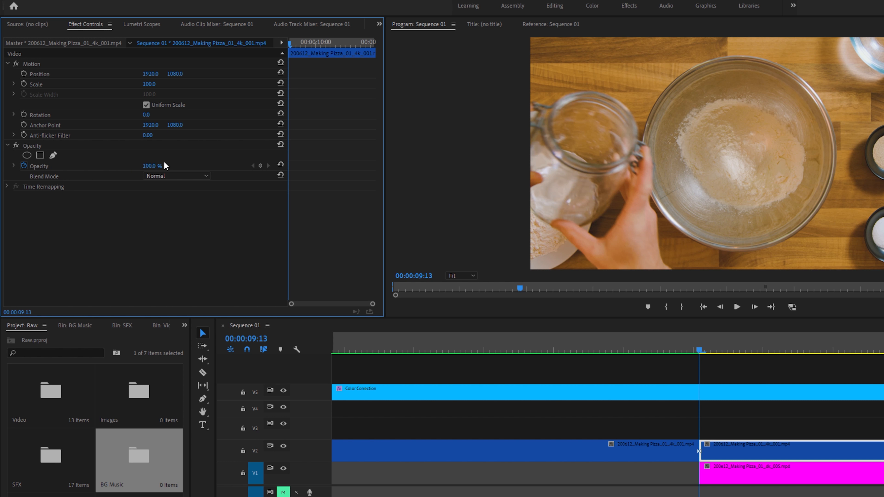
click(260, 166)
drag(297, 43, 352, 43)
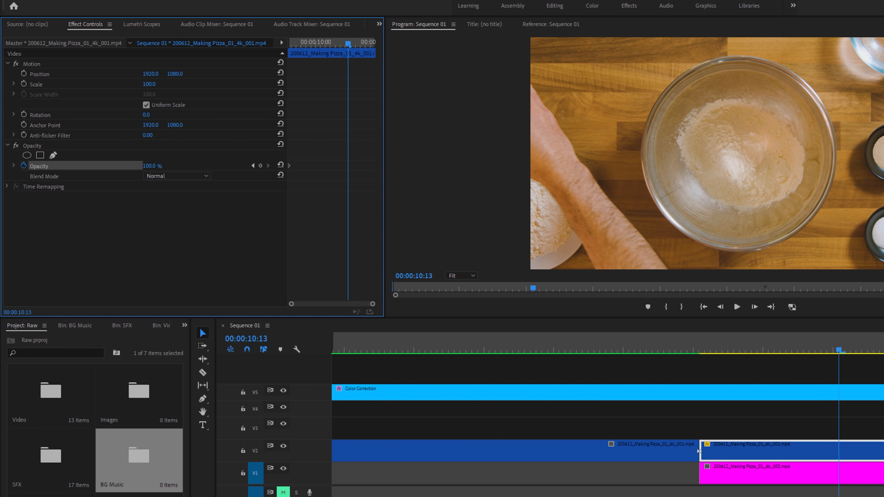
drag(149, 166, 114, 166)
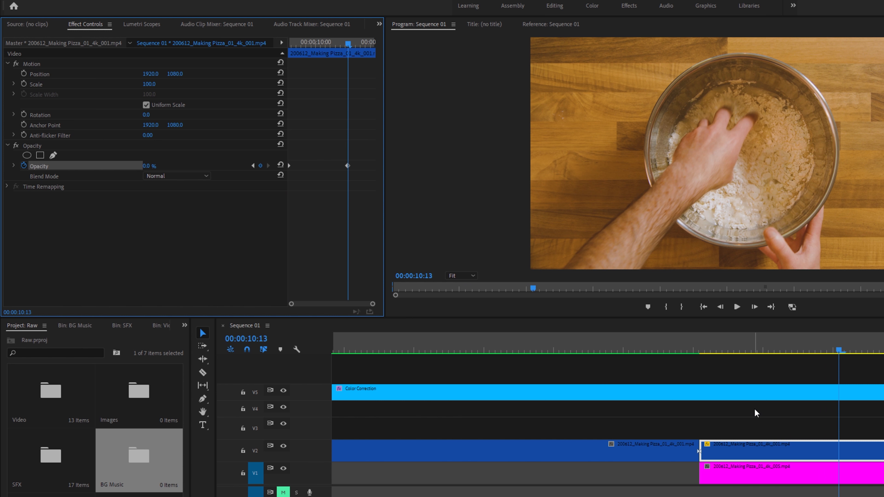
drag(711, 343, 792, 331)
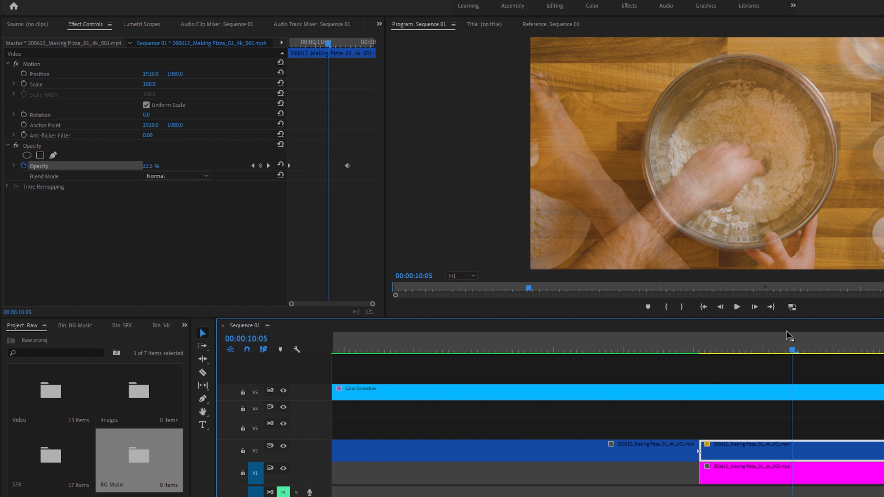
Step: Undo the replacement of the clip's opacity keyframes
key(ctrl+z)
key(ctrl+z)
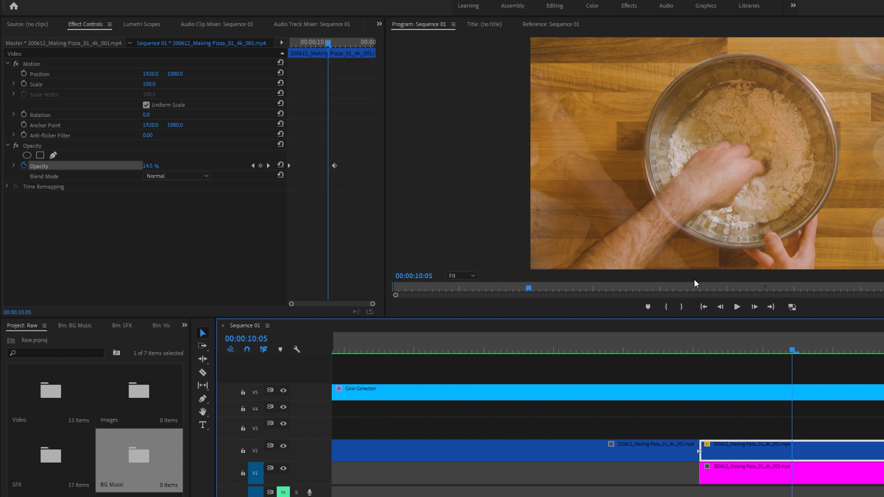
Step: Scrub the sequence to 00:00:14:02, just before the next cut on V2
key(minus)
key(minus)
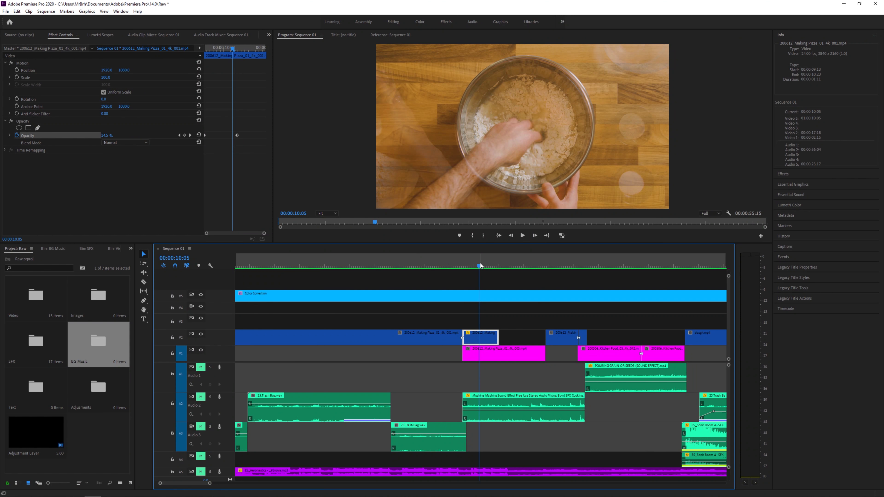
drag(676, 346, 685, 346)
drag(486, 263, 577, 266)
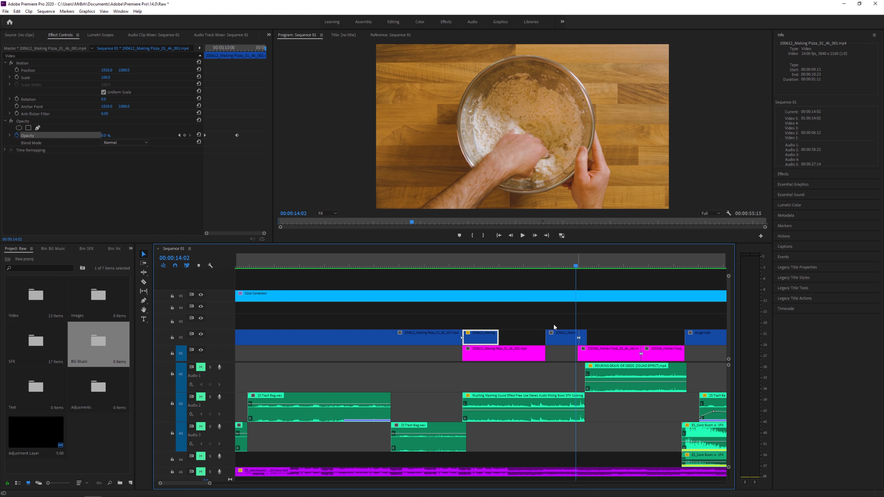
drag(161, 483, 171, 484)
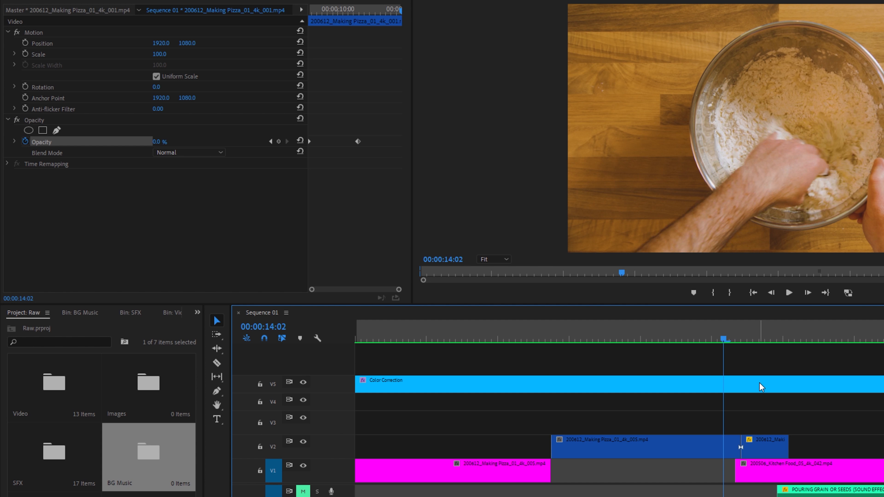
Step: Compare the opacity settings of the short V2 clip around 00:00:14:06 with those of the Kitchen Food clip beneath it on V1
click(497, 332)
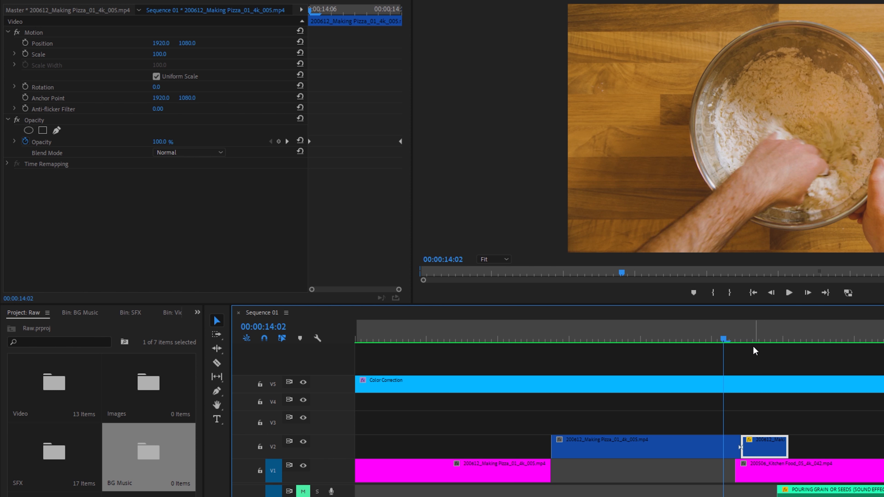
click(495, 265)
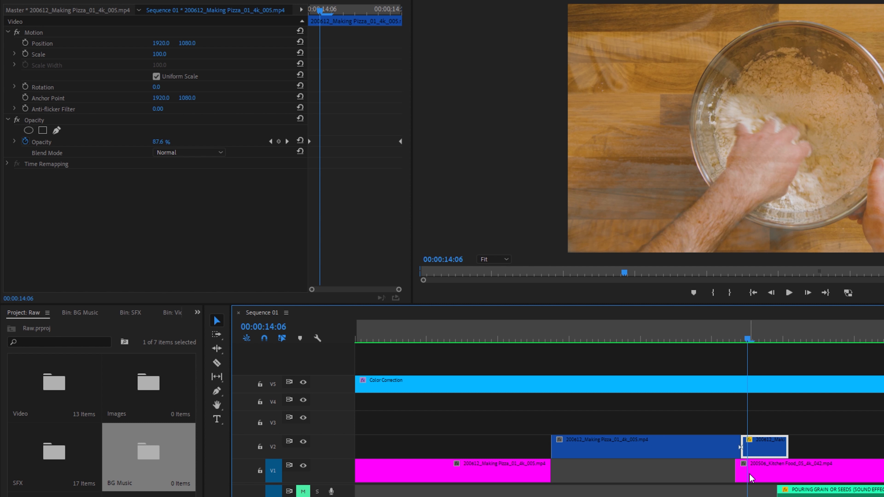
click(766, 465)
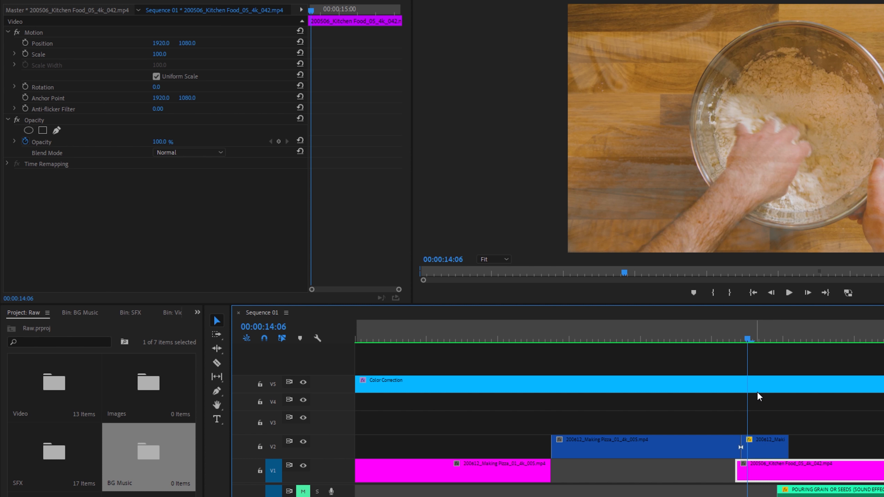
drag(757, 335, 746, 336)
click(752, 442)
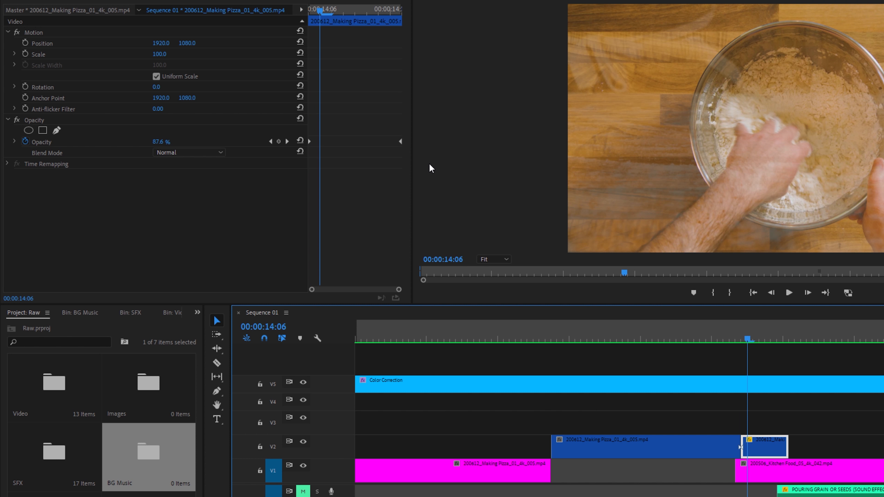
Step: Delete both opacity keyframes from the short V2 clip and place the playhead at its start, 00:00:14:05
drag(375, 119, 270, 167)
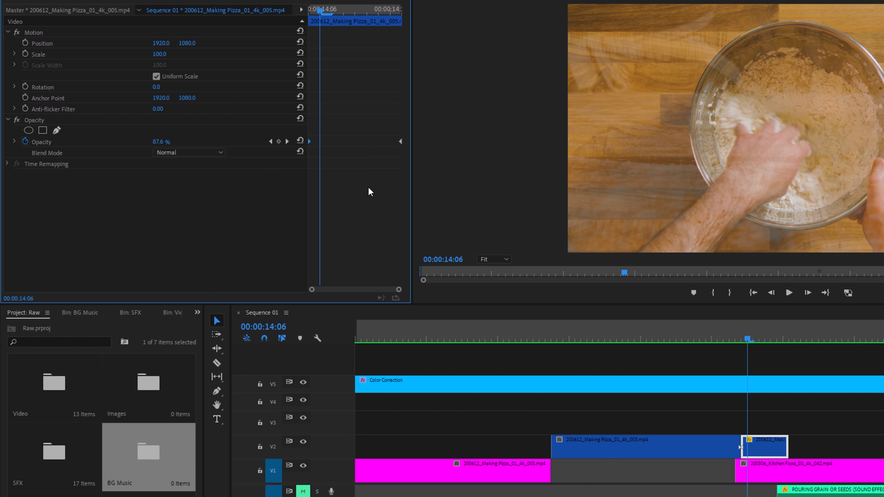
drag(398, 129, 278, 180)
key(Delete)
drag(399, 143, 375, 127)
key(Delete)
click(744, 335)
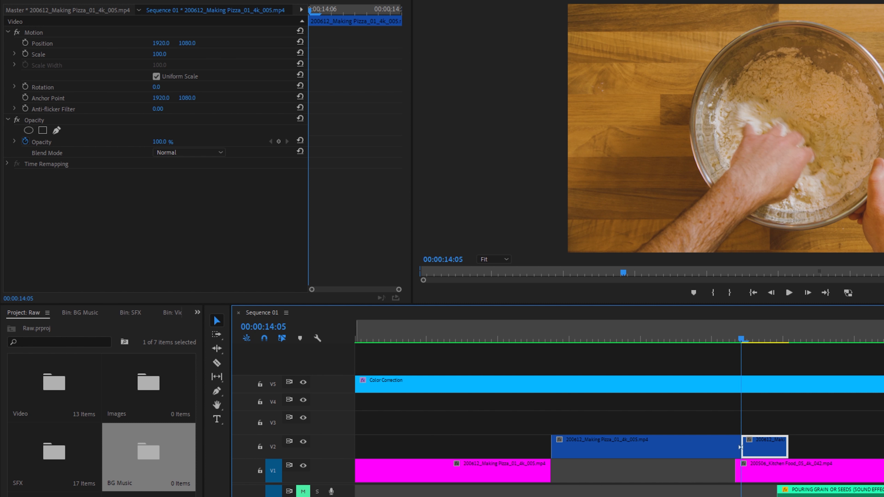
key(=)
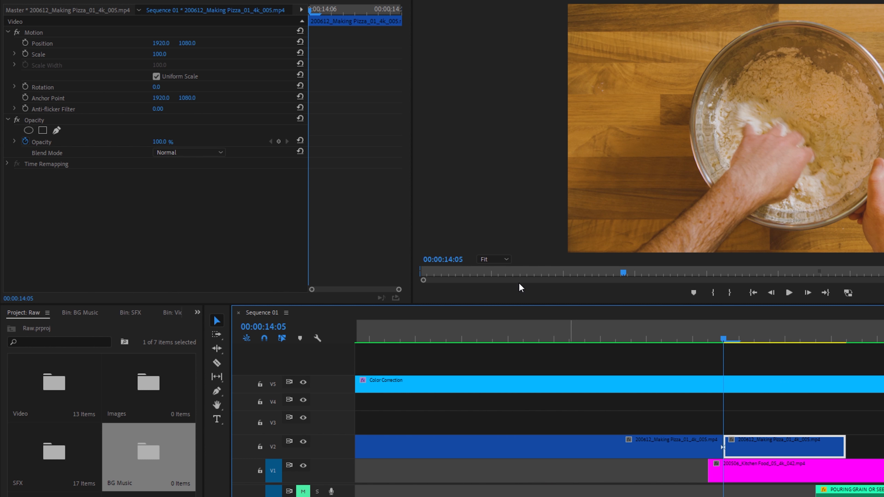
Step: Keyframe the short V2 clip's opacity from 100% at 00:00:14:05 to 0% at 00:00:14:10
click(279, 143)
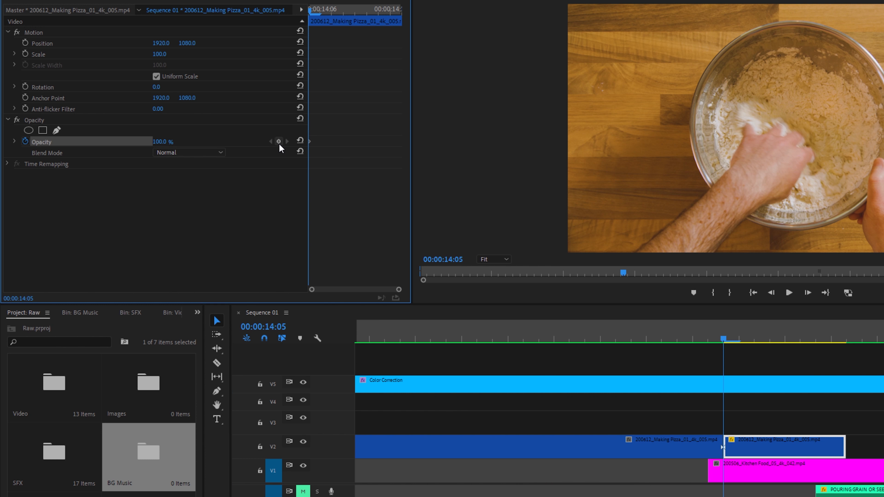
key(Right)
key(Right)
key(Right)
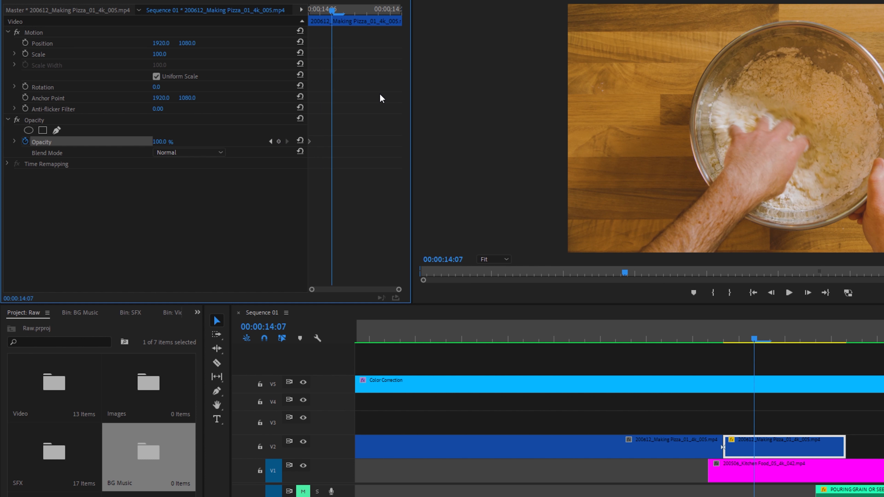
key(Right)
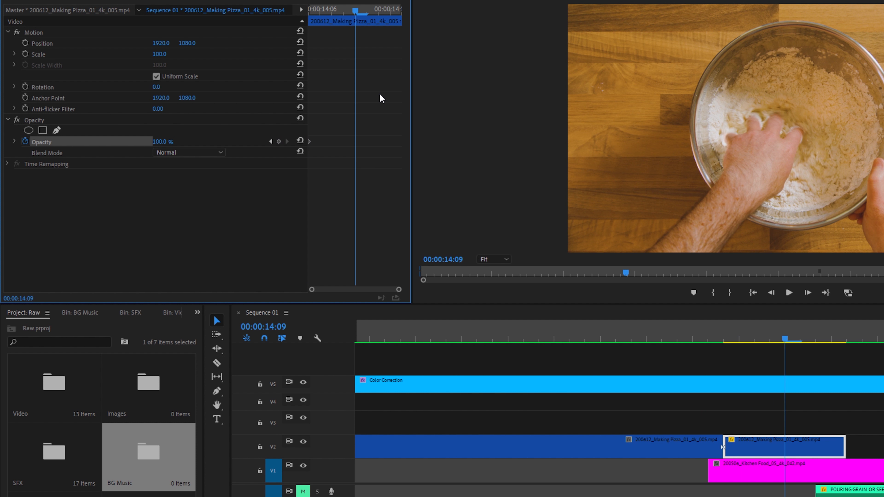
key(Right)
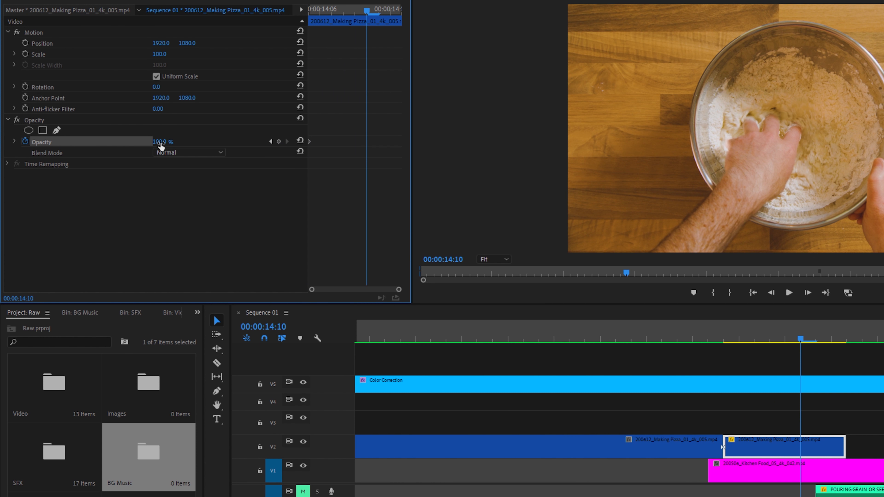
mouse_move(172, 142)
mouse_down()
mouse_move(143, 142)
mouse_move(171, 142)
mouse_up()
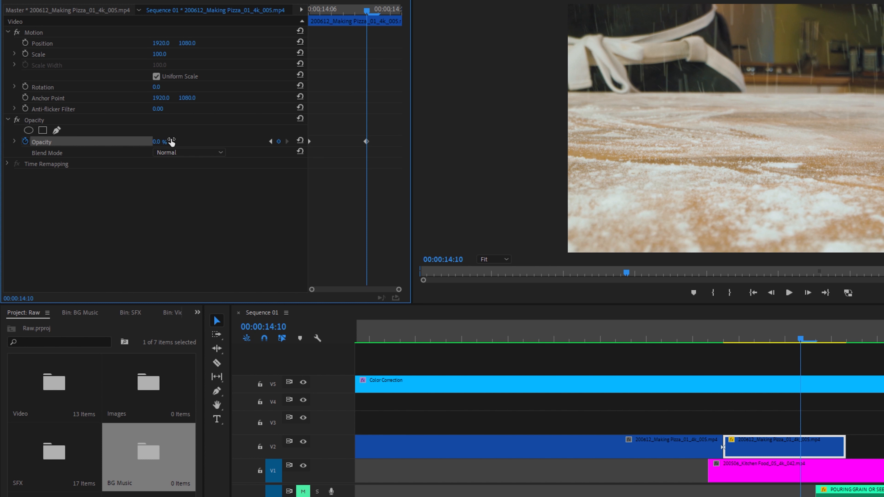
Step: Preview the fade with V1 hidden, move the Kitchen Food clip to hidden track V4 and back, and show V1
click(303, 466)
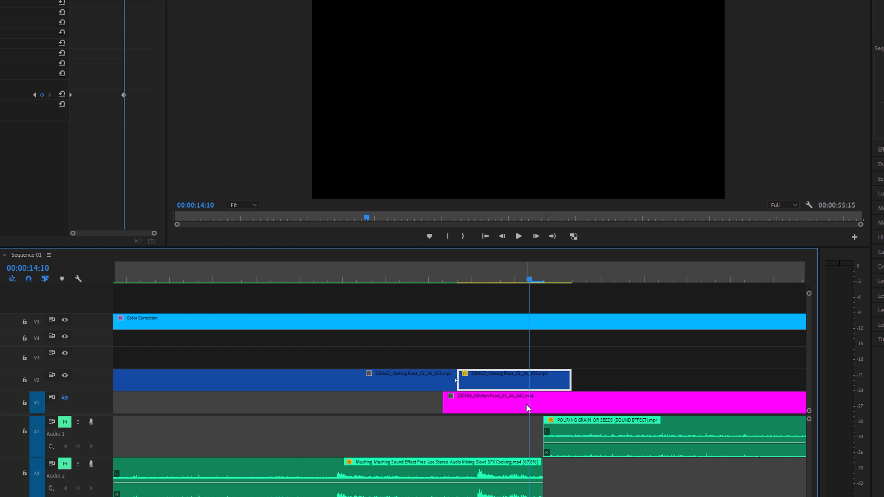
drag(473, 402, 488, 344)
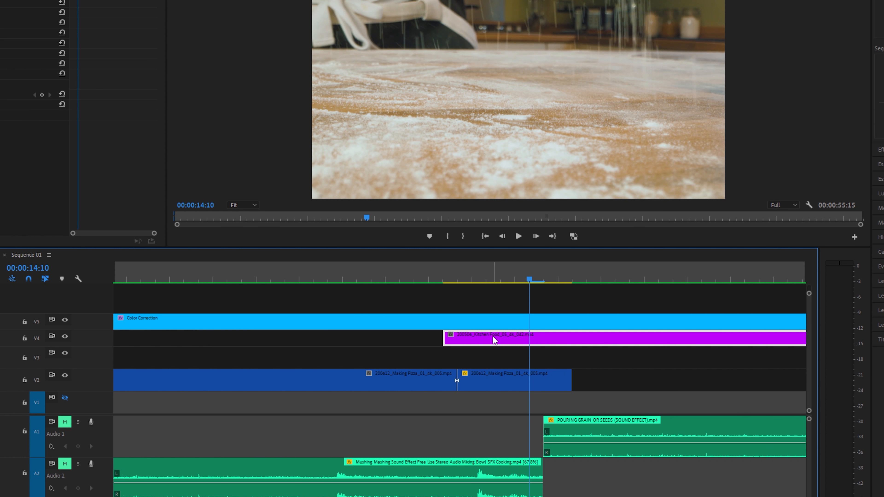
click(64, 337)
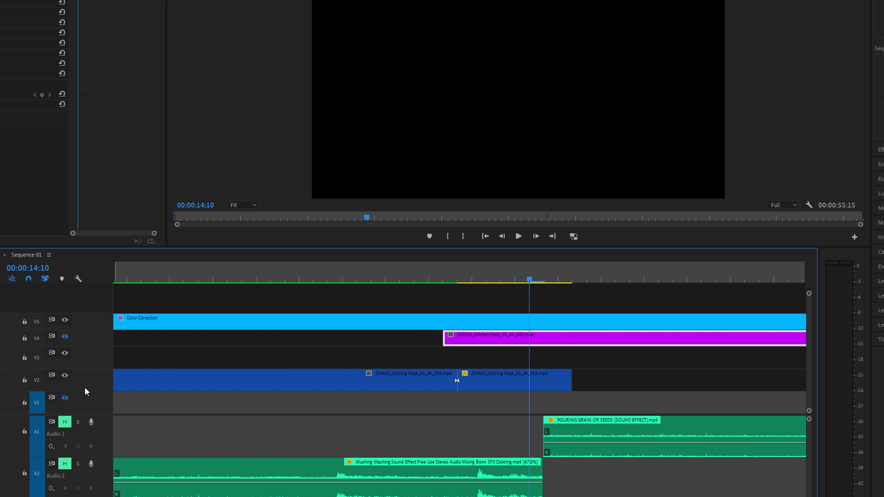
drag(512, 342, 511, 407)
click(486, 275)
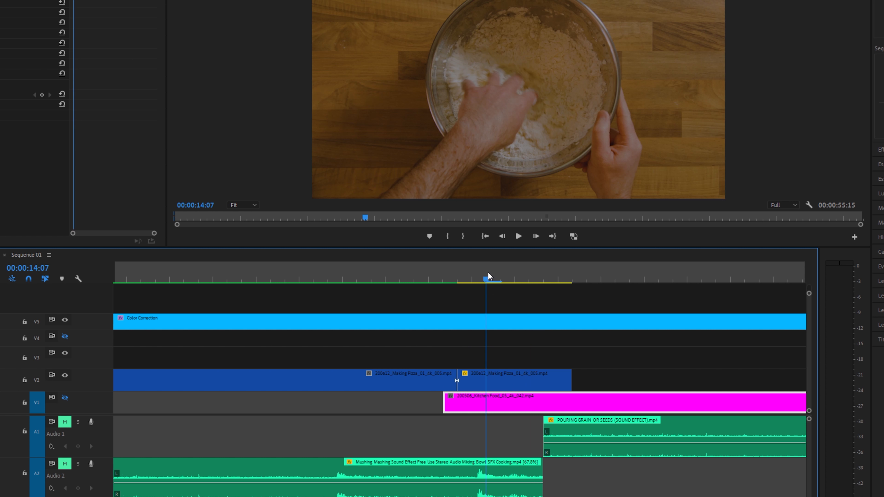
click(65, 398)
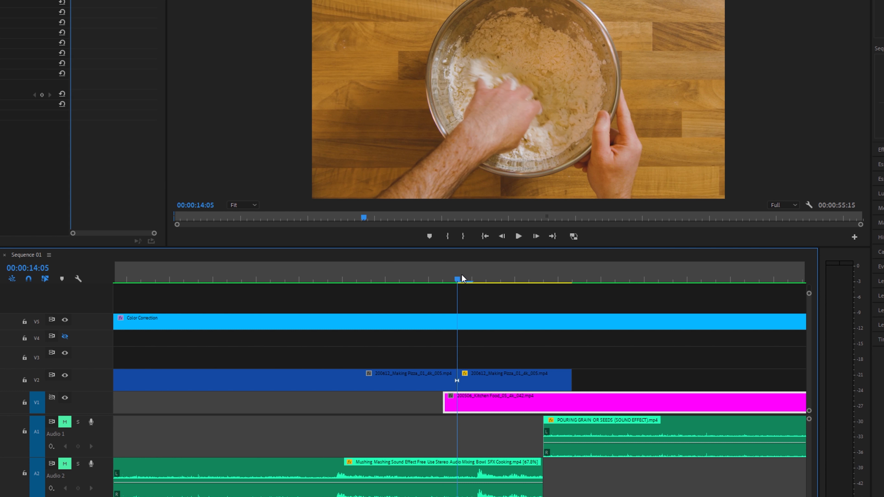
Step: Undo the Kitchen Food clip moves and the track visibility changes on V1 and V4
key(ctrl+z)
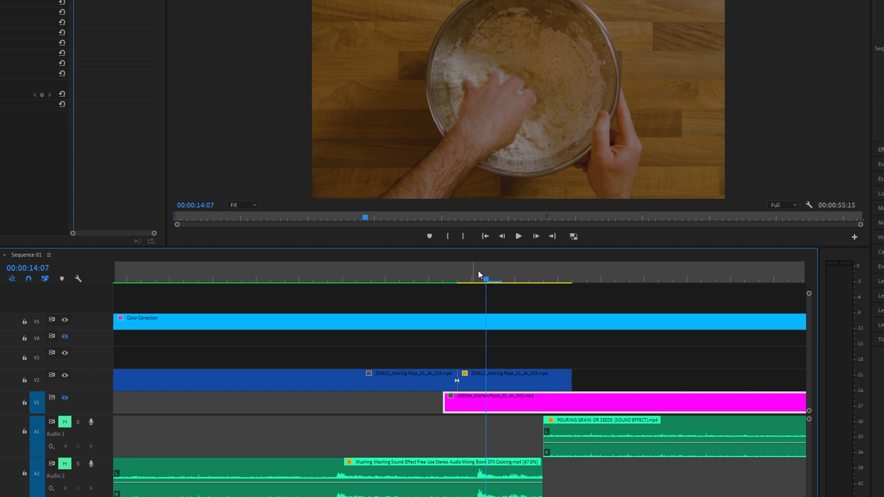
key(ctrl+z)
key(ctrl+z)
key(ctrl+z)
key(ctrl+z)
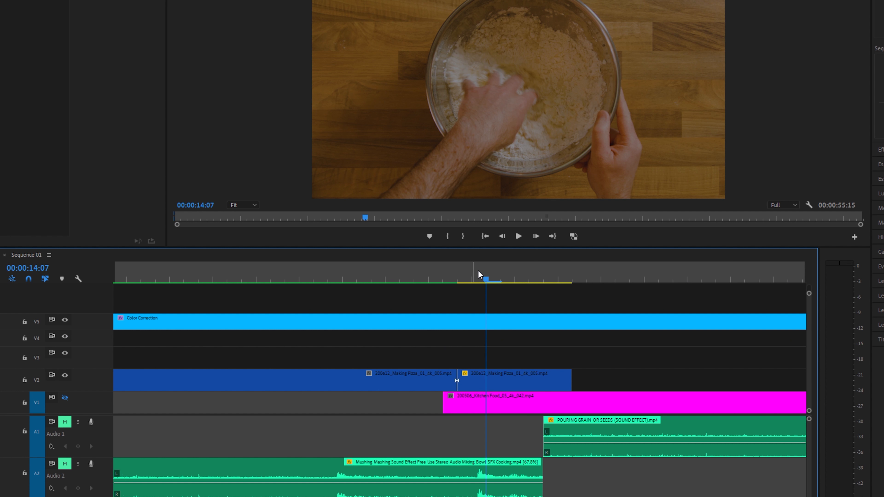
key(ctrl+z)
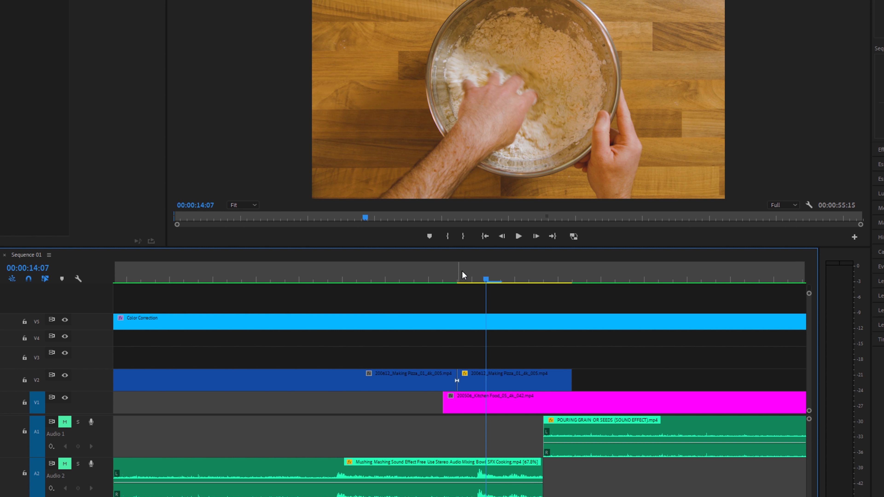
Step: Scrub past the fade to 00:00:20:22 and inspect the opacity keyframes of the short dough.mp4 clip on V2
drag(463, 271, 529, 275)
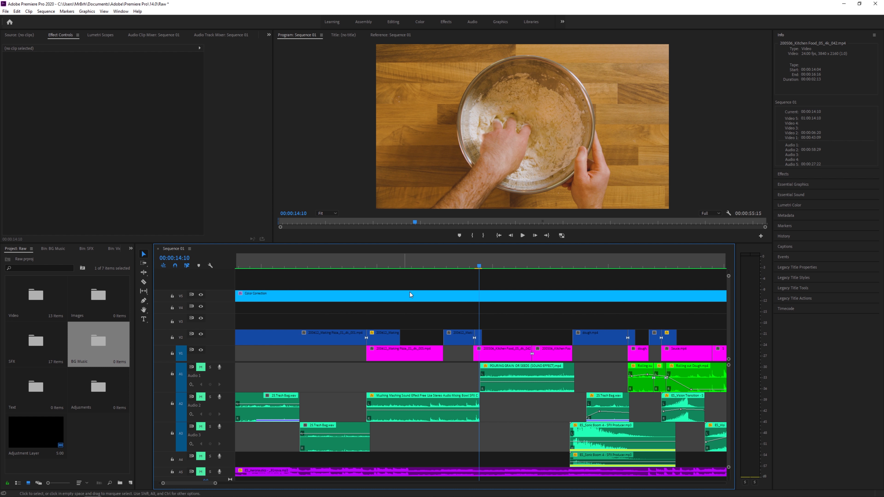
drag(491, 267, 620, 266)
mouse_move(627, 266)
mouse_down()
mouse_move(635, 267)
mouse_move(625, 268)
mouse_up()
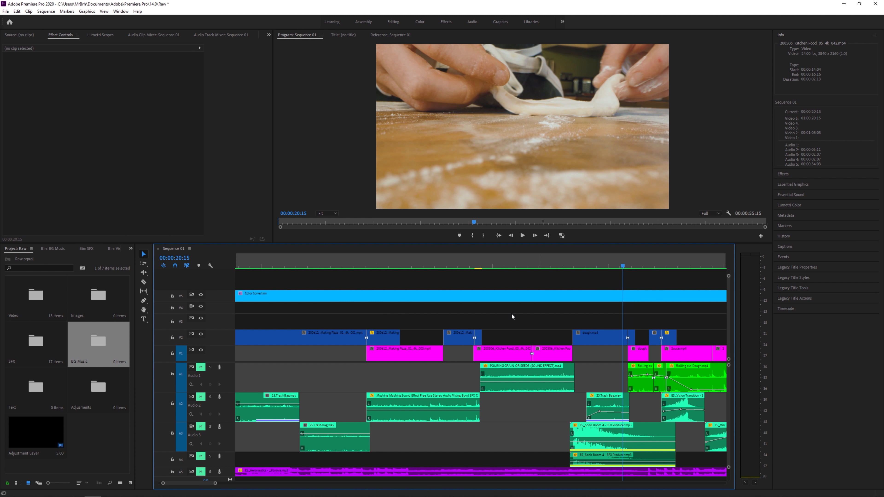
drag(163, 484, 175, 484)
click(506, 267)
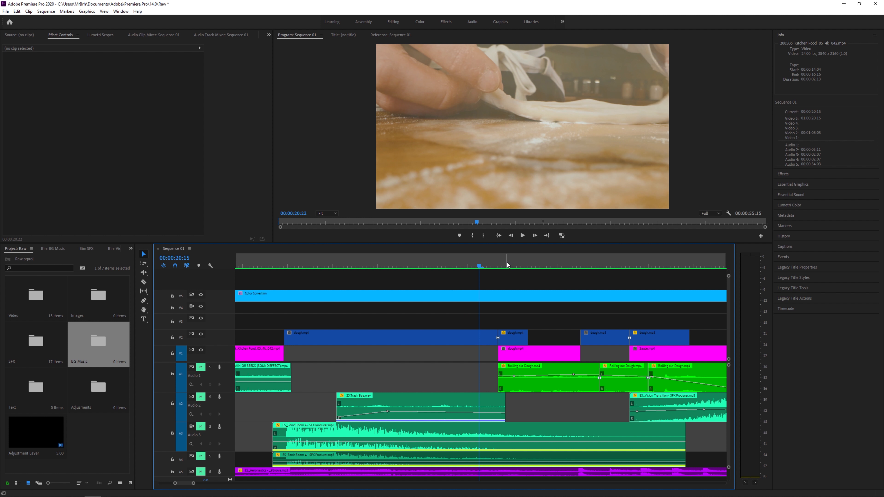
click(513, 338)
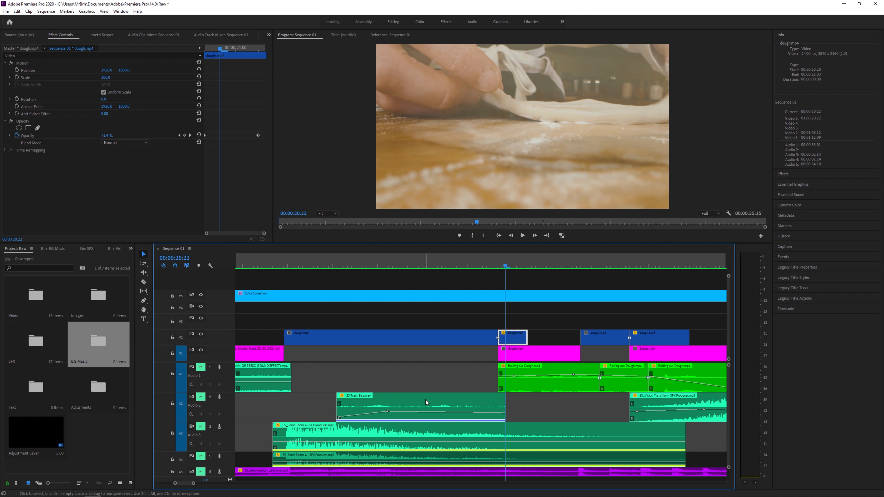
Step: Go to 00:00:25:20 and select the Split transition on V2 to view its settings
mouse_move(195, 484)
mouse_down()
mouse_move(209, 484)
mouse_move(195, 488)
mouse_up()
click(343, 264)
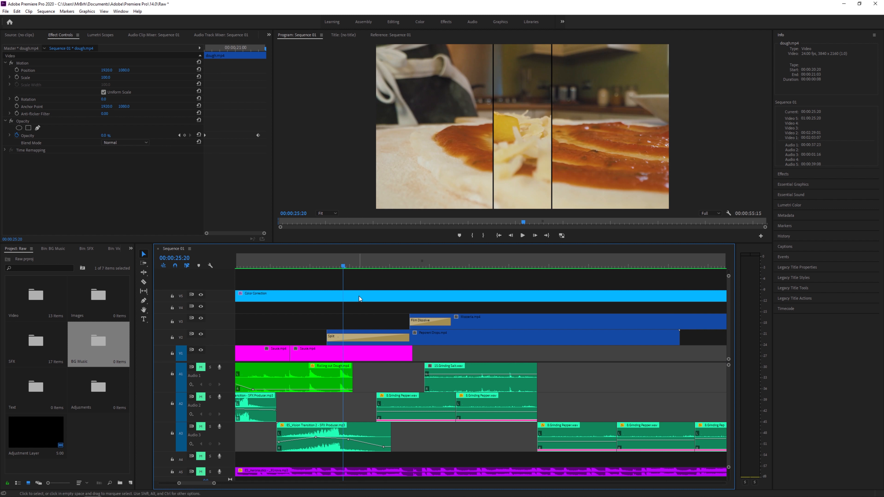
click(344, 337)
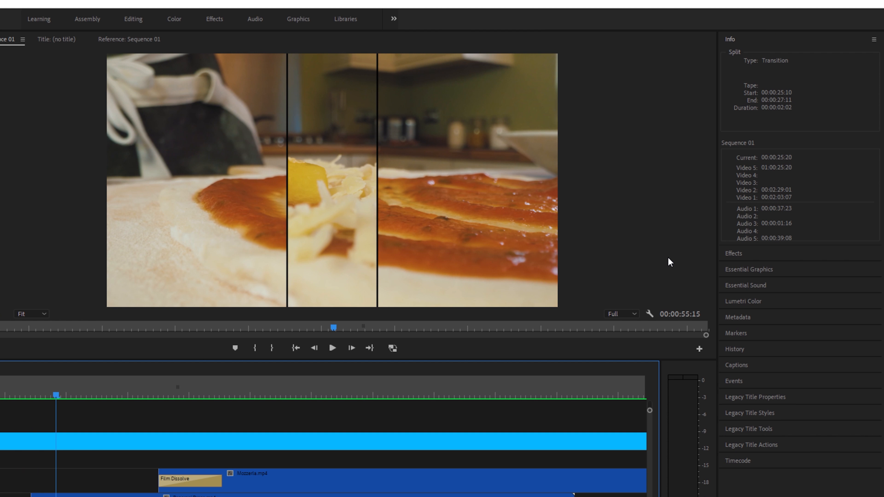
Step: Search the effects for "split" and select the Split video transition from the Slide group
click(733, 253)
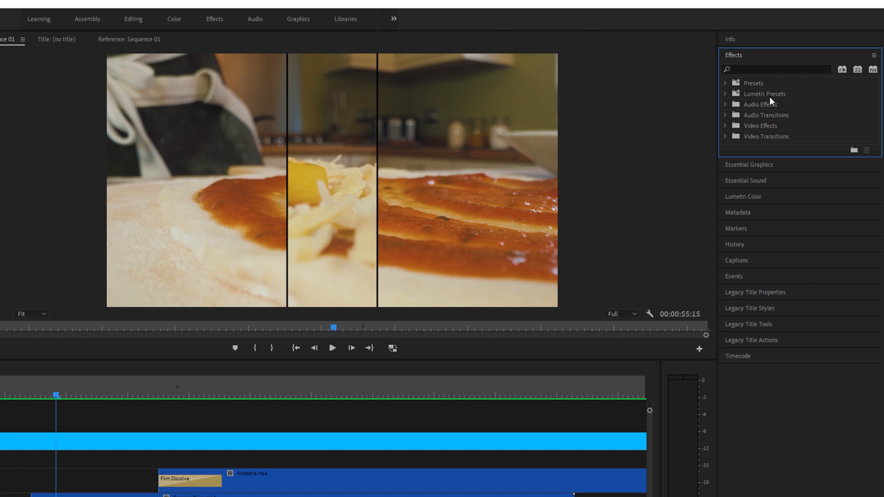
click(750, 70)
text(SPLITZ)
double_click(775, 68)
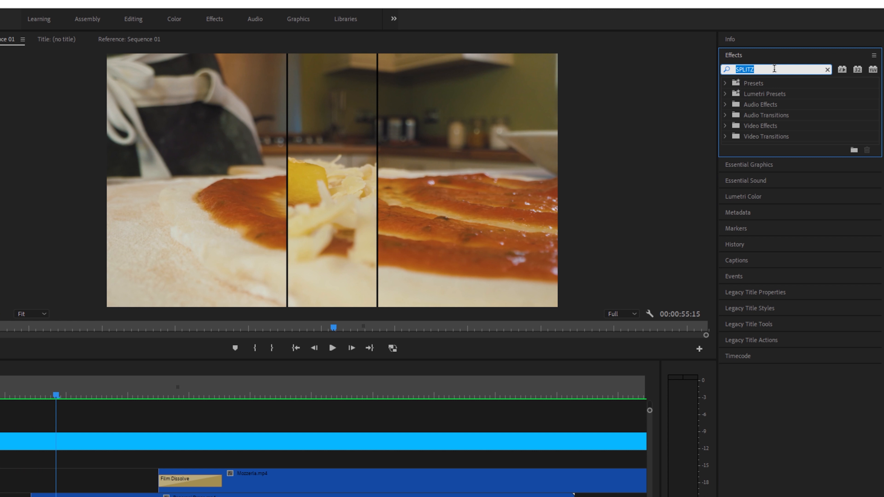
text(split)
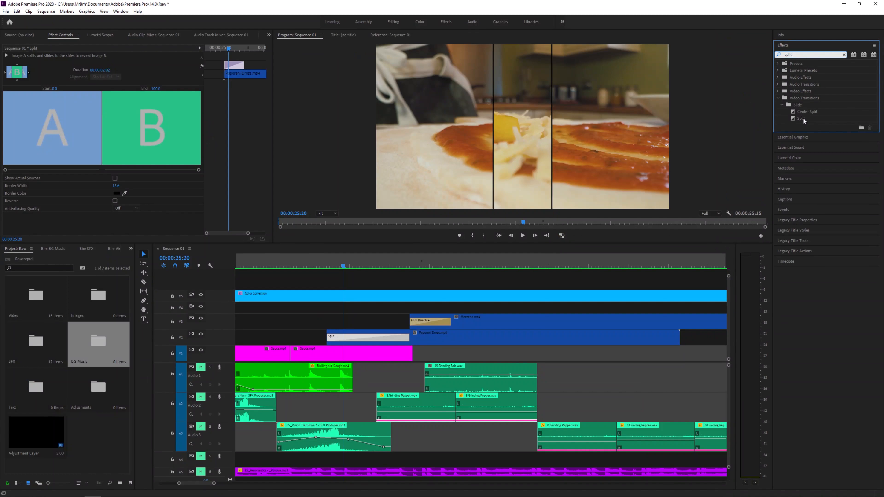
click(803, 118)
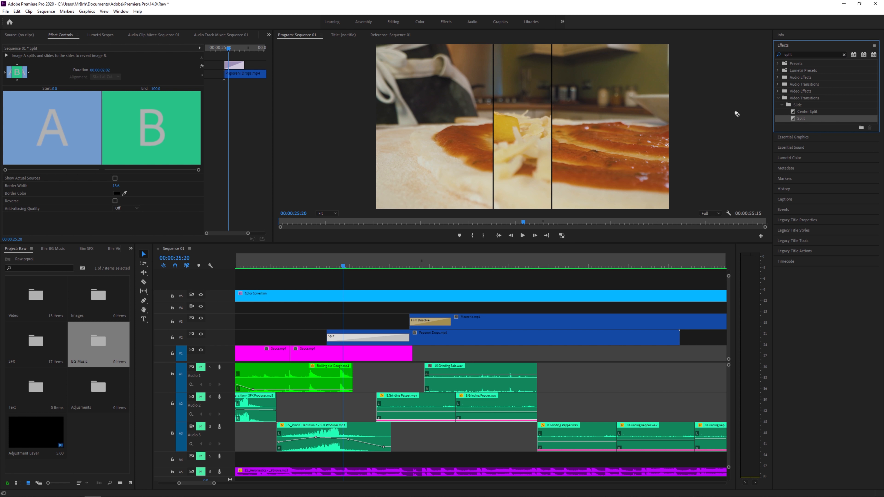
Step: Try to apply the Split transition to the start of the V2 clip that already carries it
drag(581, 164, 331, 337)
drag(805, 119, 806, 119)
double_click(405, 338)
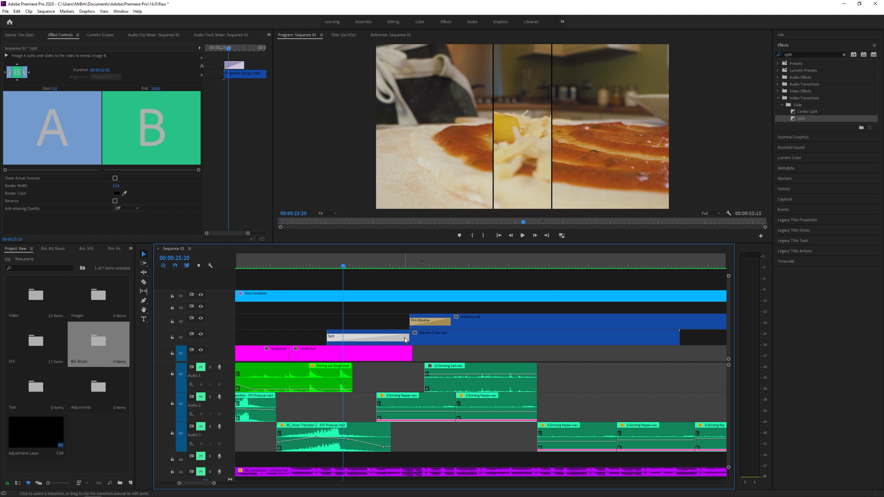
click(471, 257)
Step: Try raising the Split transition's start value to about 30, and undo the adjustments
drag(5, 170, 32, 170)
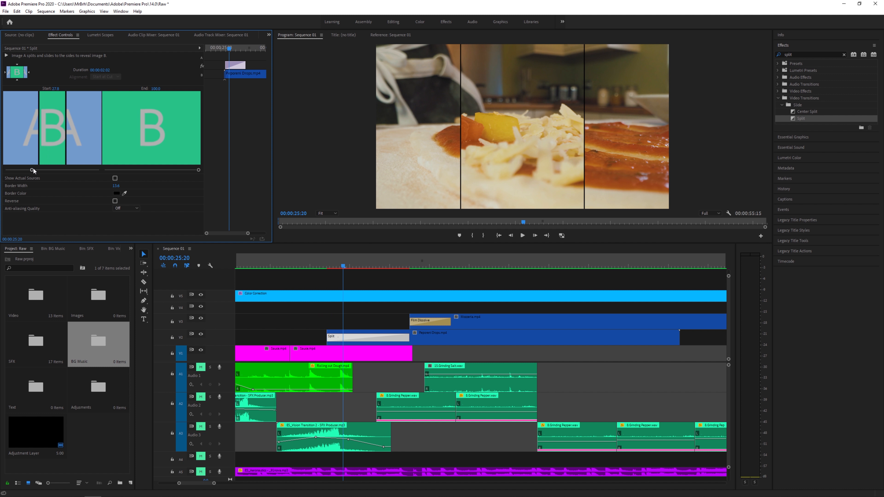
drag(33, 170, 34, 170)
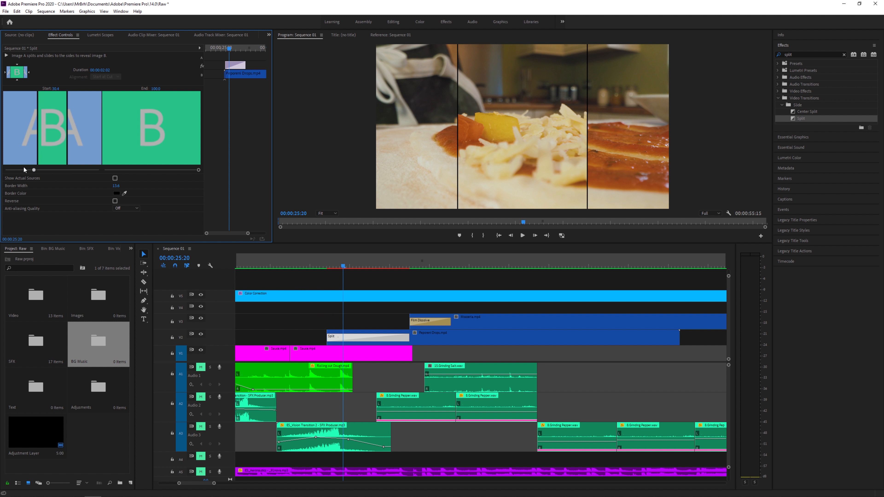
key(ctrl+z)
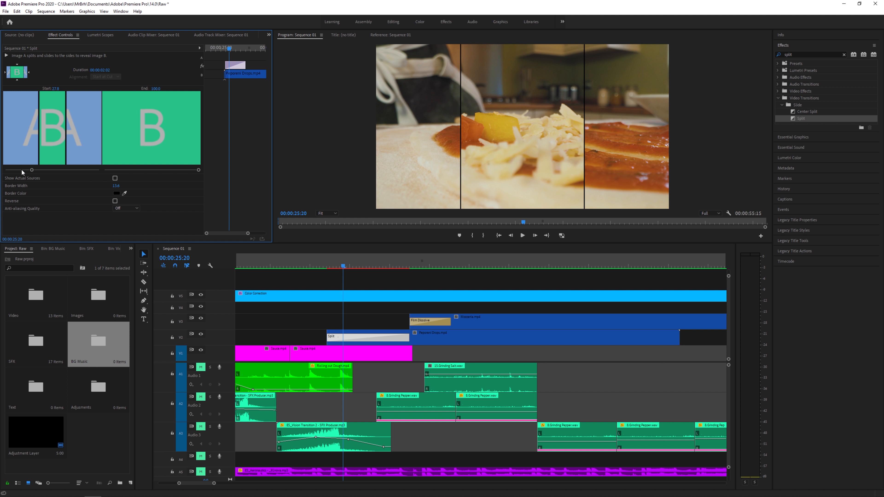
key(ctrl+z)
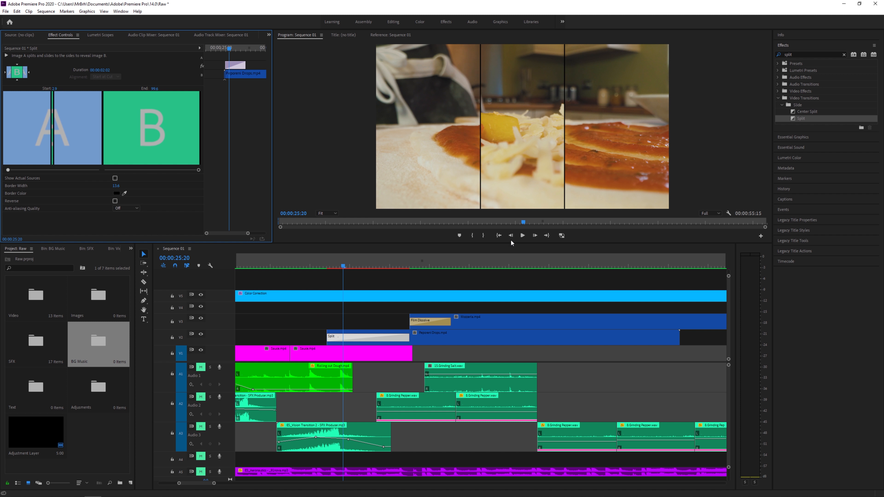
key(ctrl+z)
key(ctrl+z)
key(ctrl+z)
click(148, 255)
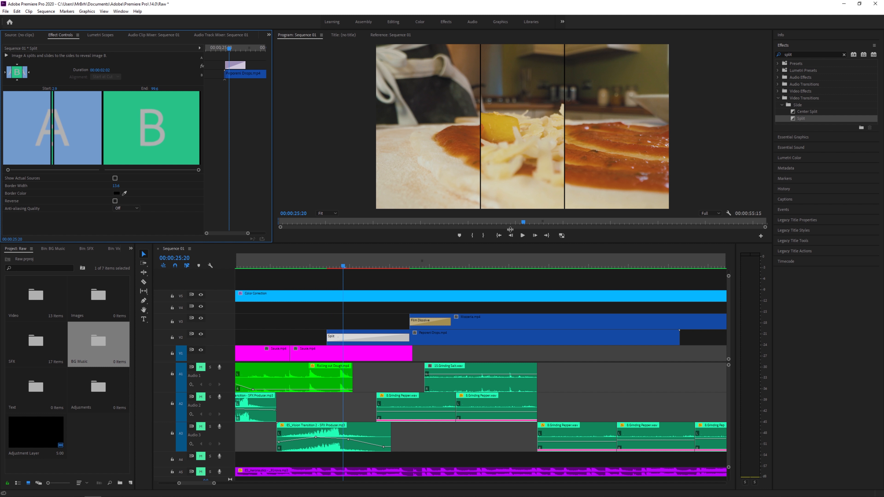
Step: Set the program preview's playback resolution to 1/8 and scrub through the Split transition to 00:00:26:16
click(711, 213)
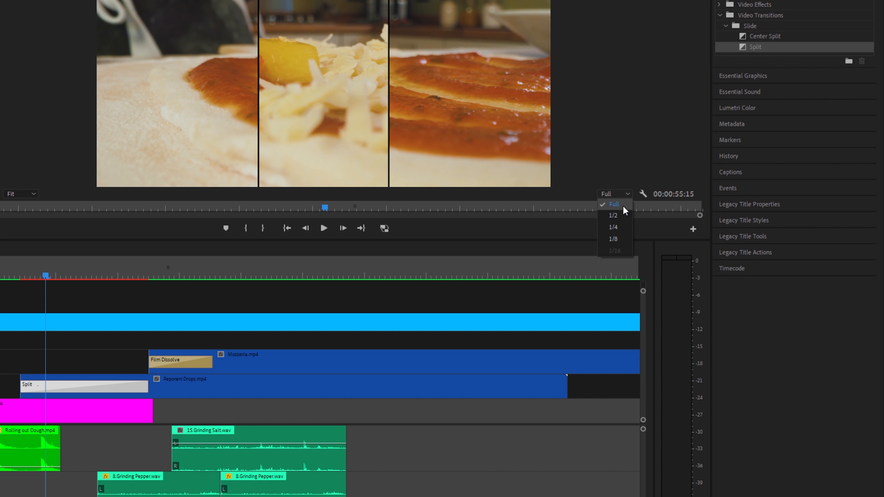
click(620, 239)
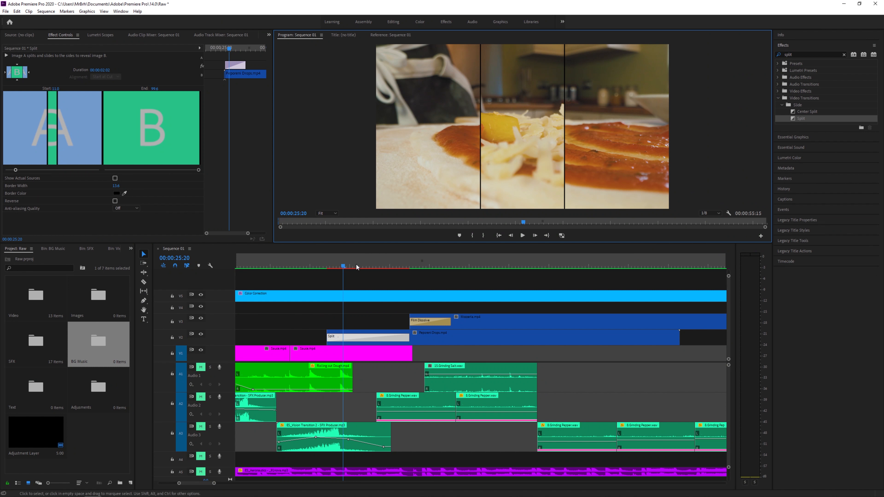
drag(344, 264, 400, 264)
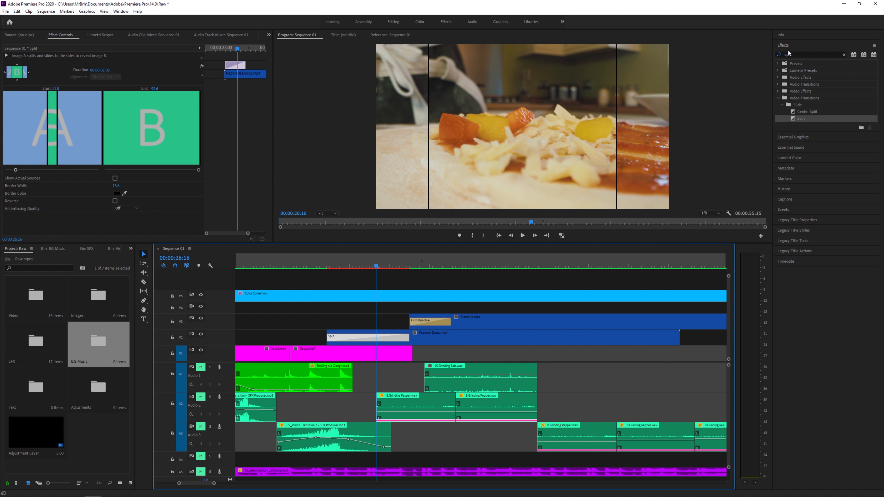
Step: Clear the effects search and expand the Video Transitions folder to list its transition categories
click(795, 54)
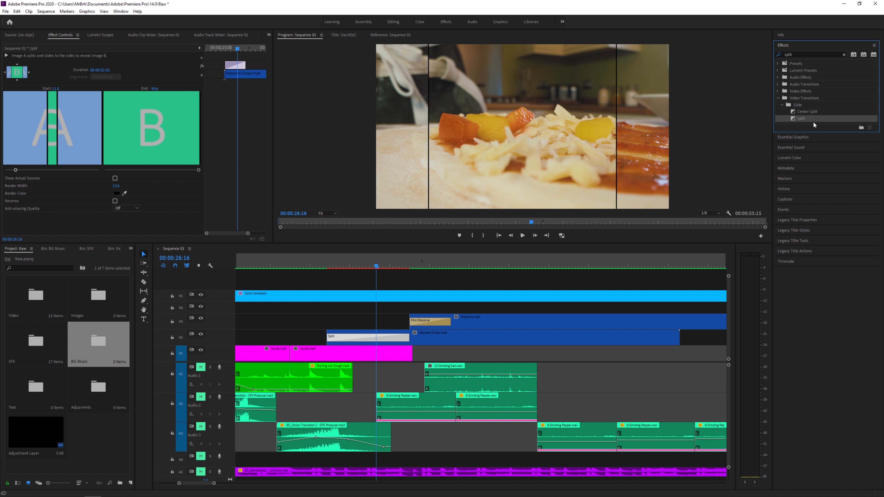
click(844, 54)
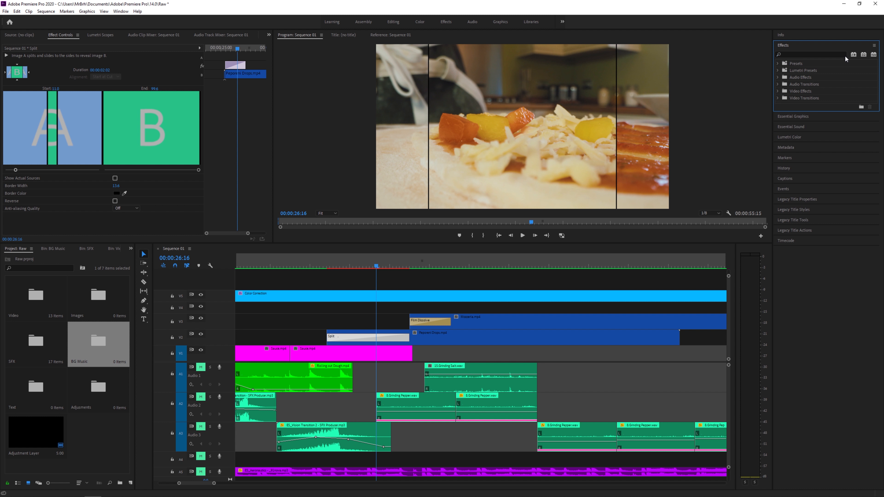
click(778, 98)
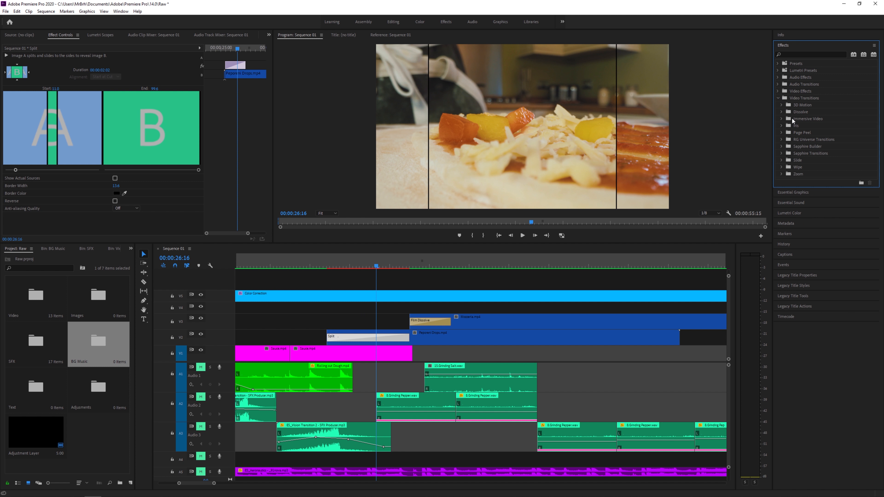
Step: Try the Band Wipe transition in place of Split on the V2 clip, preview it, and undo the replacement
click(782, 168)
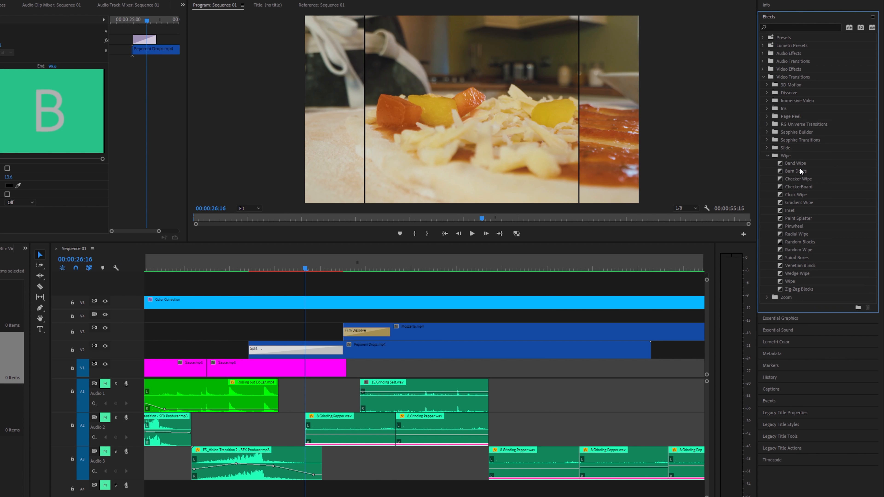
drag(814, 173, 299, 349)
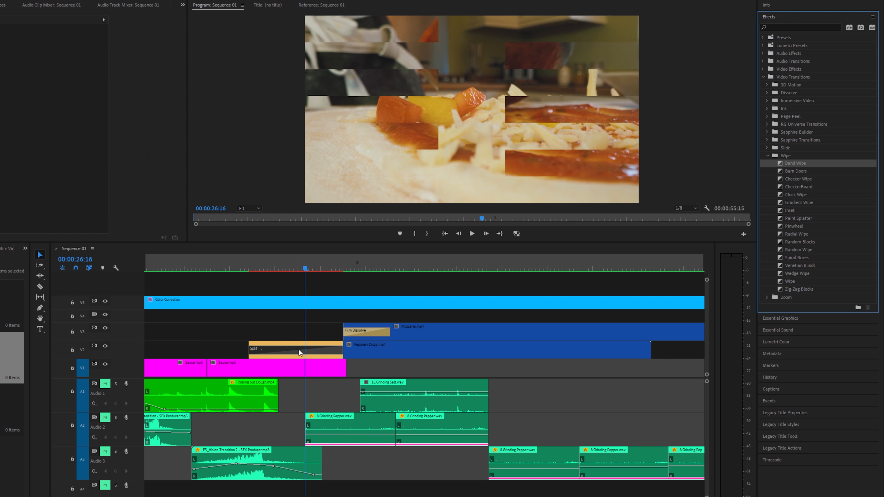
drag(258, 267, 309, 269)
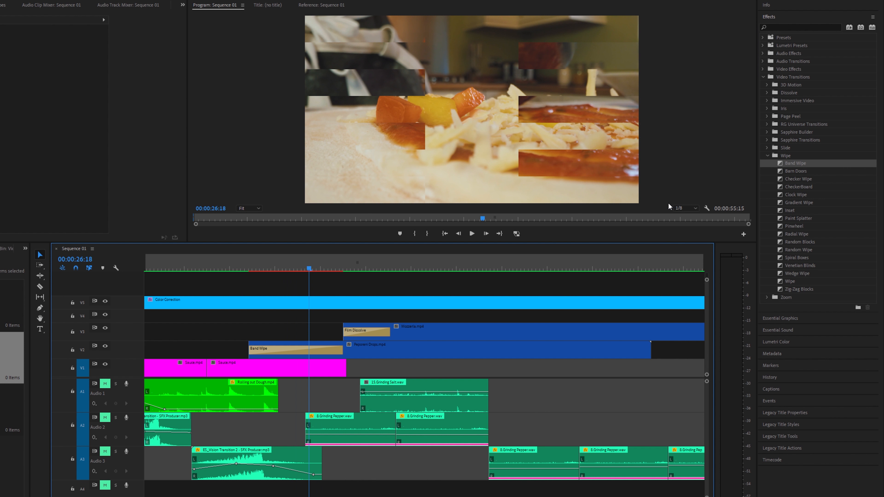
key(ctrl+z)
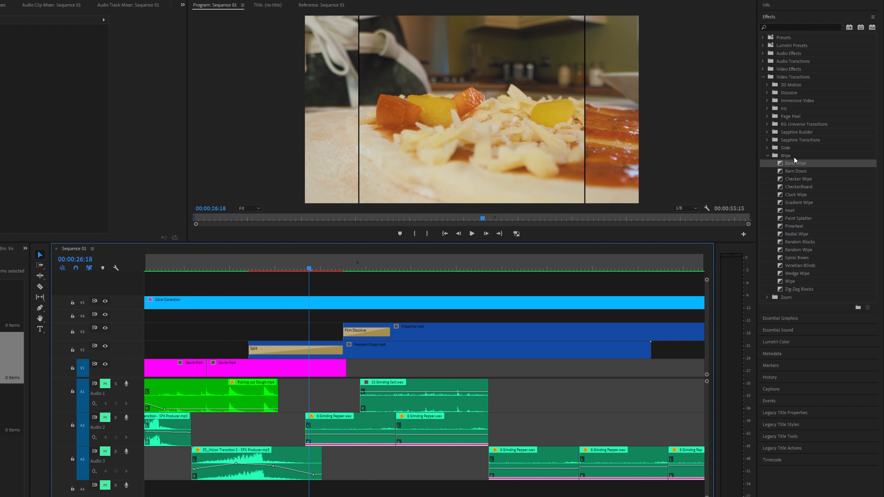
click(768, 156)
key(shift+3)
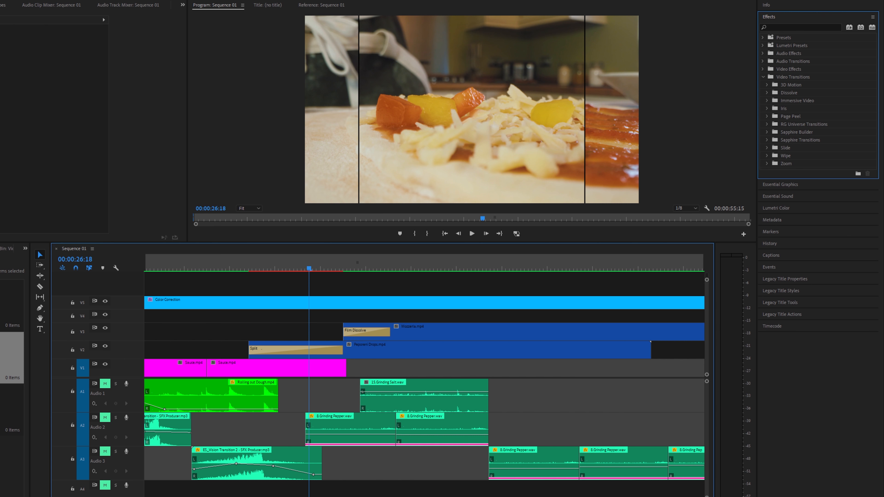
Step: Scrub past the Split transition to 00:00:28:02 and select the Film Dissolve transition at the start of the V3 clip
key(minus)
scroll(372, 289, down, 3)
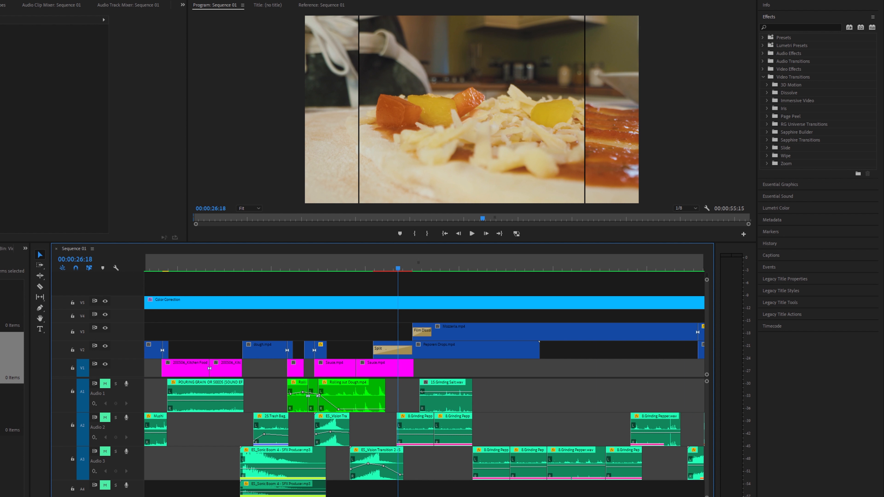
drag(367, 269, 391, 259)
click(389, 332)
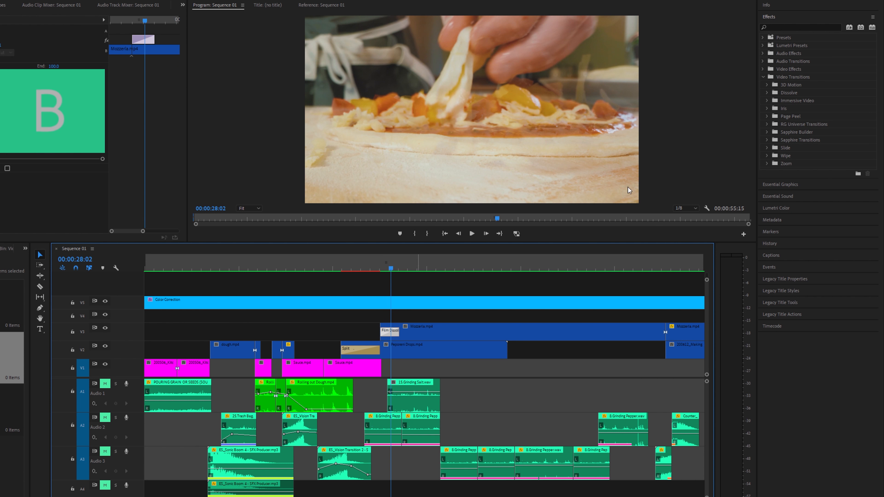
Step: Search the effects for "film" and select the S_DissolveFilm transition among the Sapphire Transitions
click(804, 26)
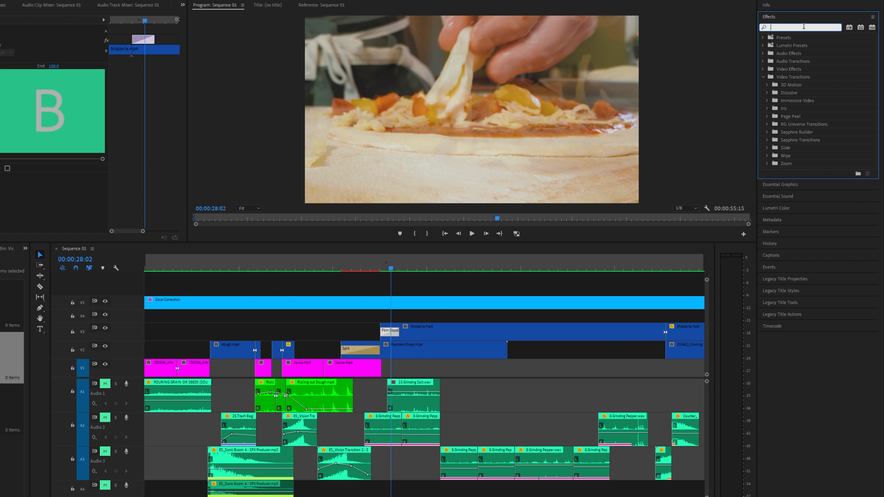
text(film)
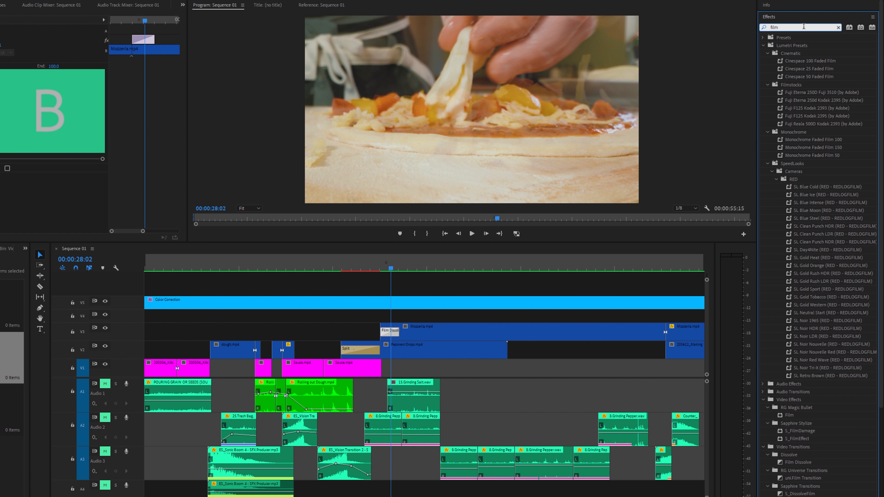
text( res)
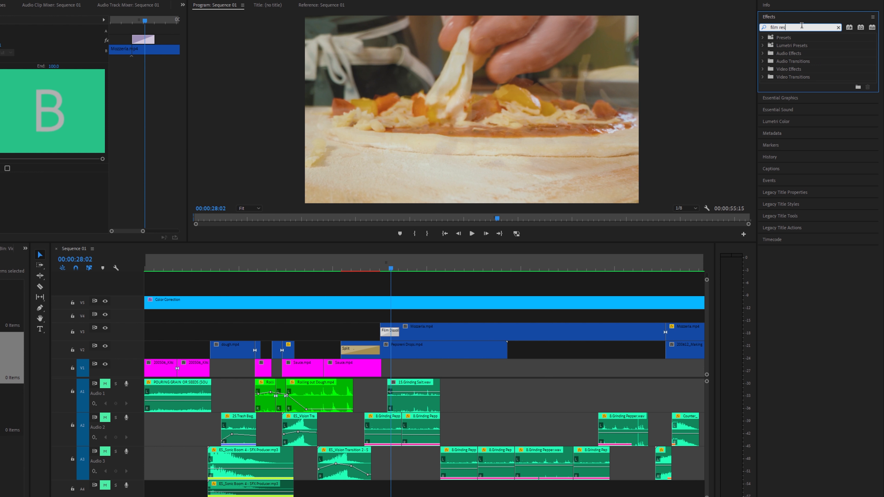
key(BackSpace)
key(BackSpace)
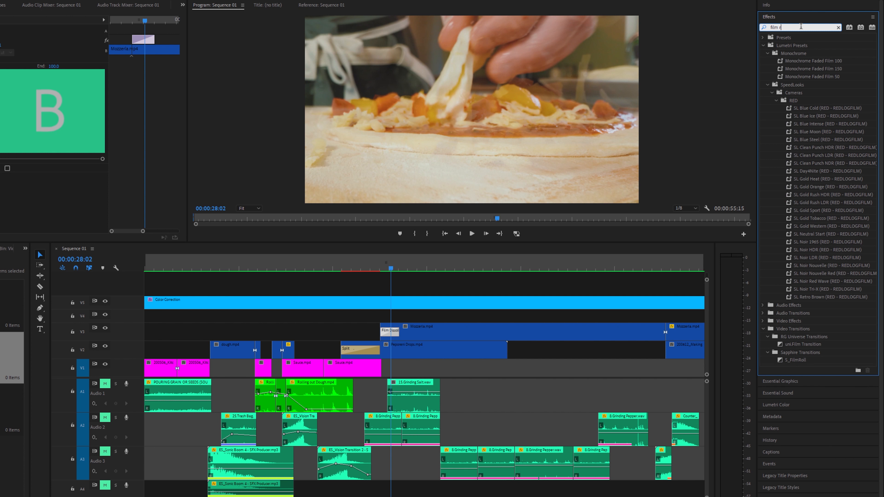
key(BackSpace)
key(BackSpace)
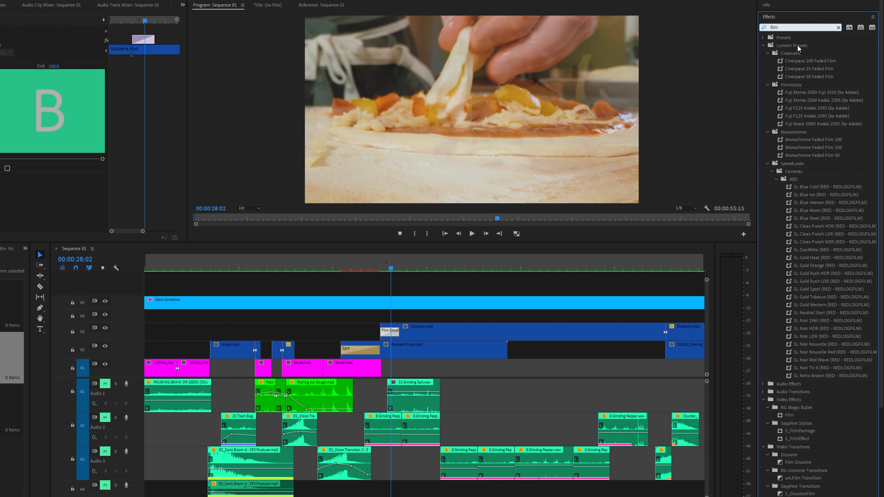
scroll(777, 347, down, 5)
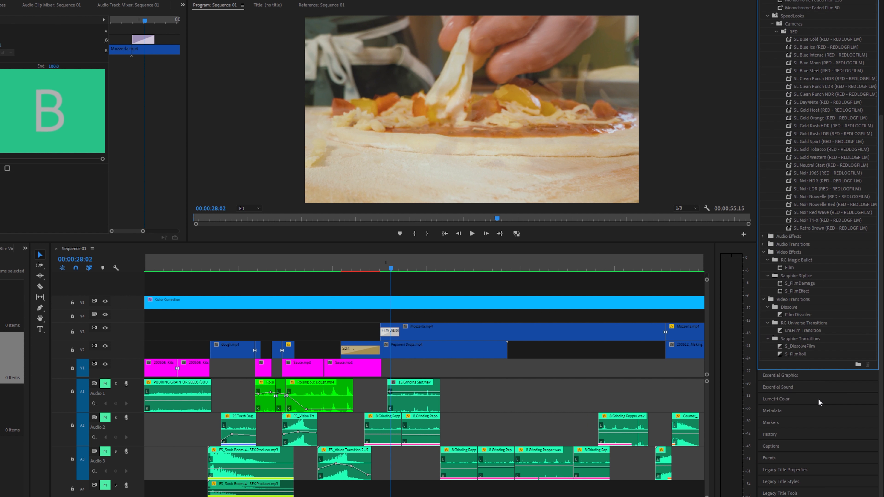
click(810, 348)
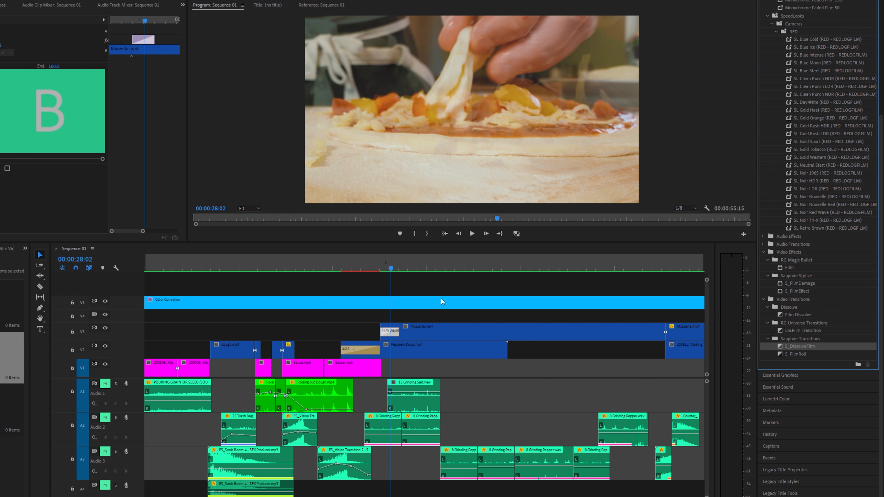
Step: Collapse the Video Transitions search results and preview the sequence from the Split and Film Dissolve transitions through to 00:00:49:10
drag(376, 268, 386, 271)
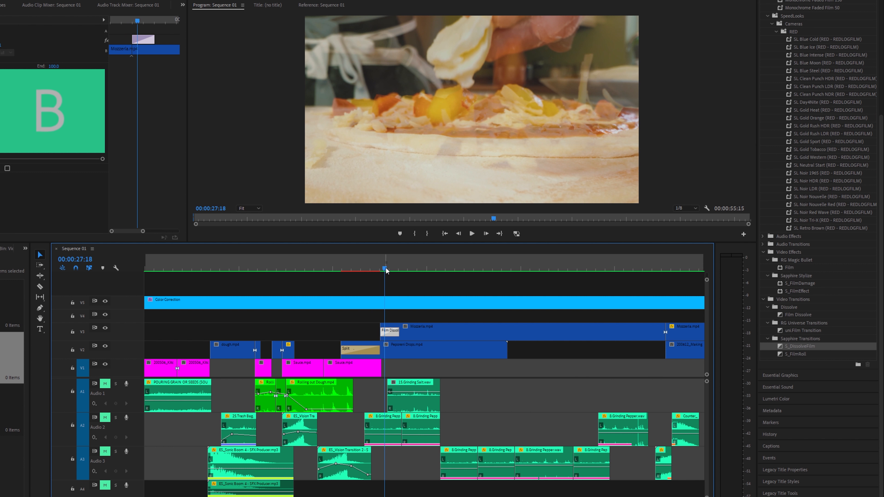
drag(368, 268, 379, 268)
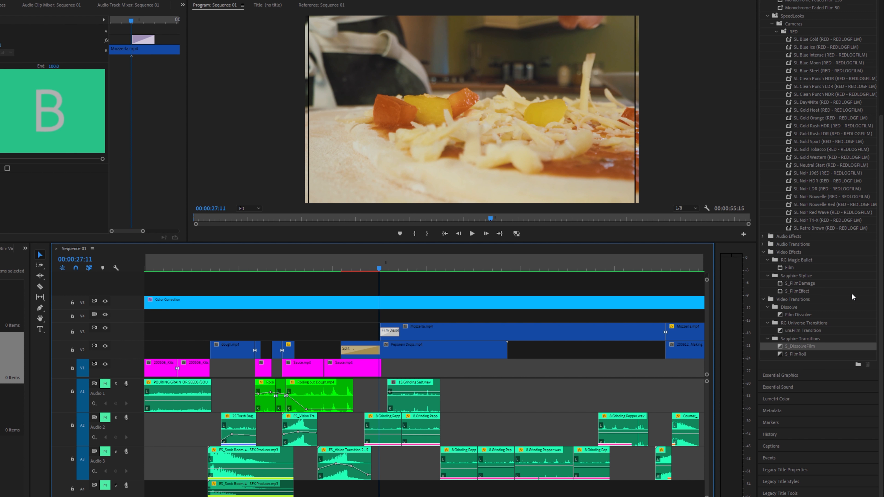
click(765, 300)
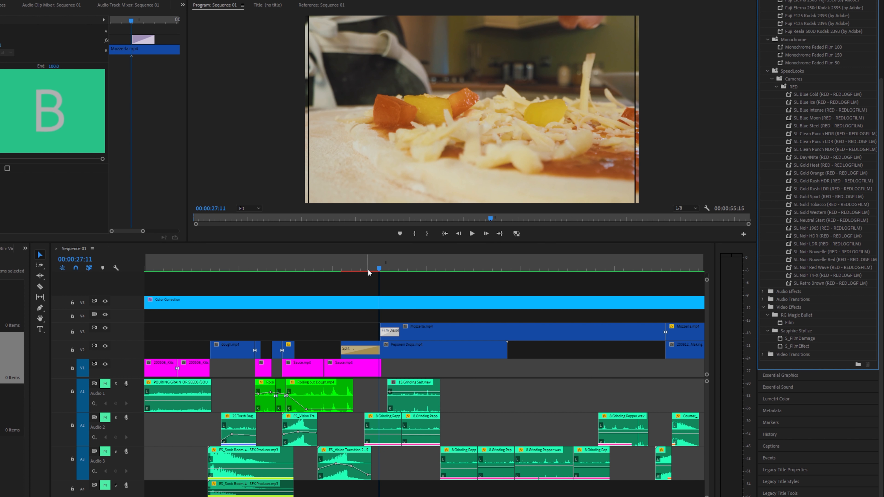
drag(368, 269, 388, 267)
drag(407, 267, 491, 270)
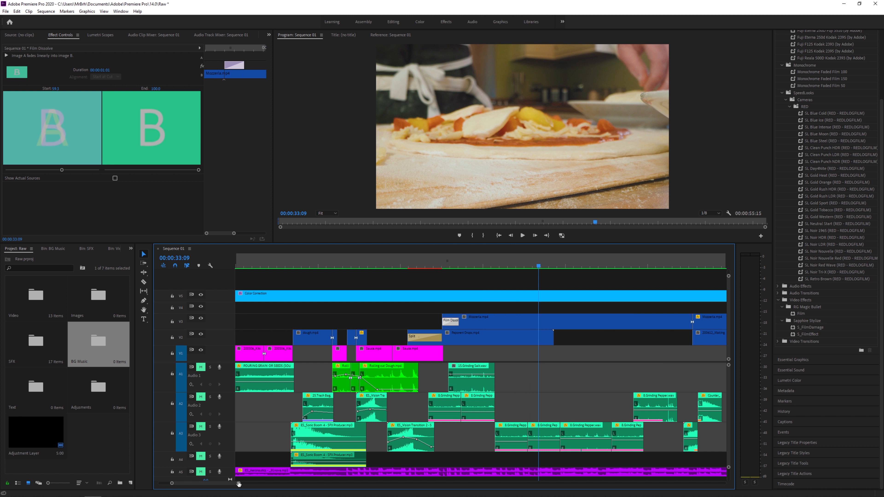
drag(238, 483, 268, 483)
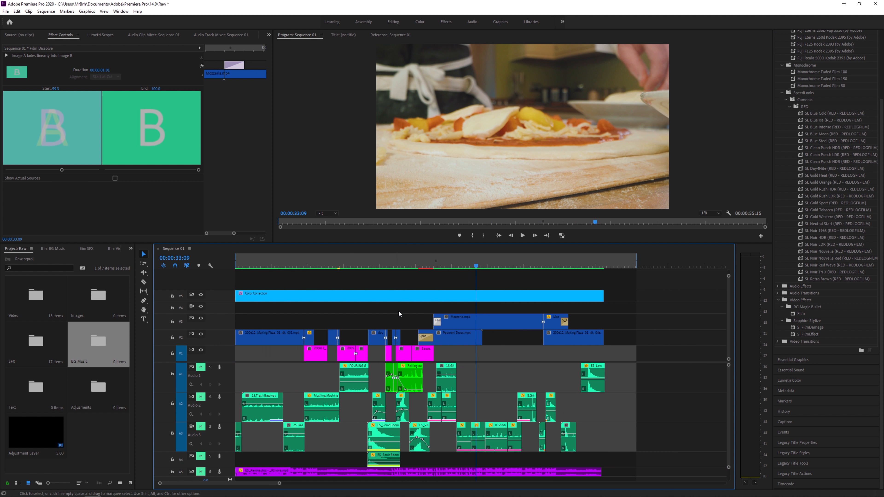
mouse_move(478, 267)
mouse_down()
mouse_move(600, 267)
mouse_move(592, 267)
mouse_up()
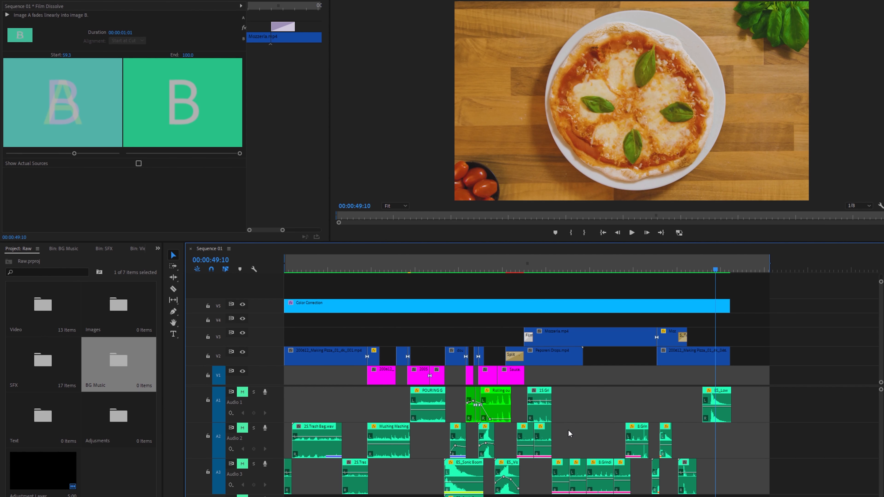
Step: Switch the V5 Color Correction layer off and on to compare the picture, and scrub the final clips to 00:00:47:12
scroll(581, 372, down, 2)
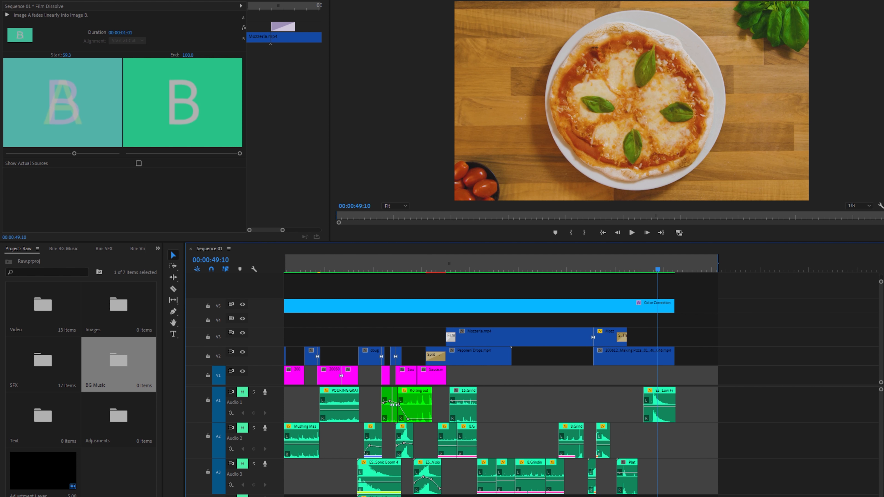
scroll(581, 372, up, 2)
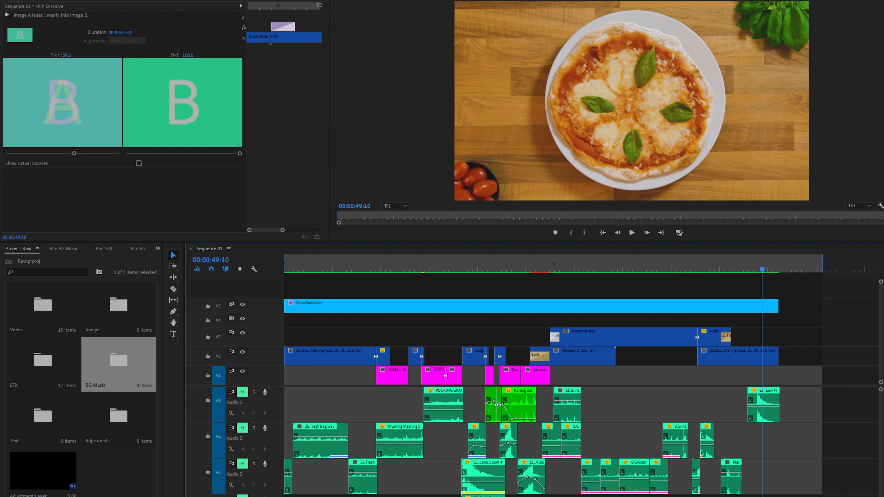
click(242, 303)
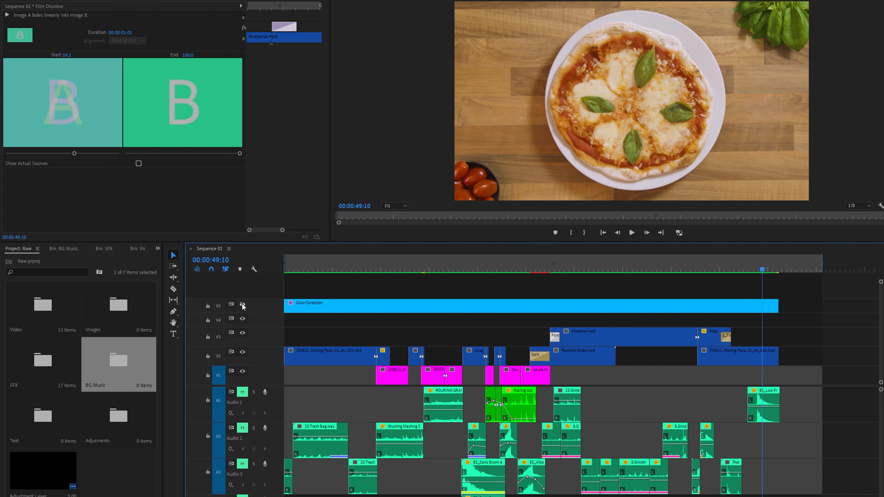
click(243, 304)
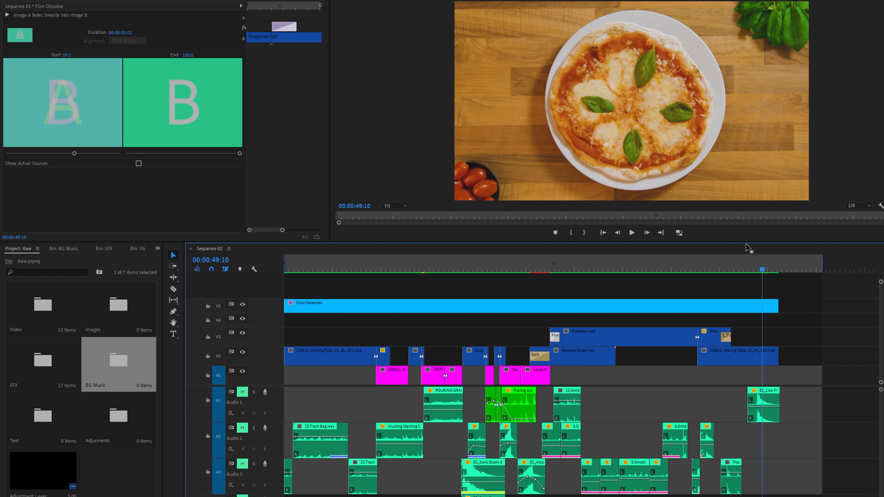
drag(752, 270, 707, 258)
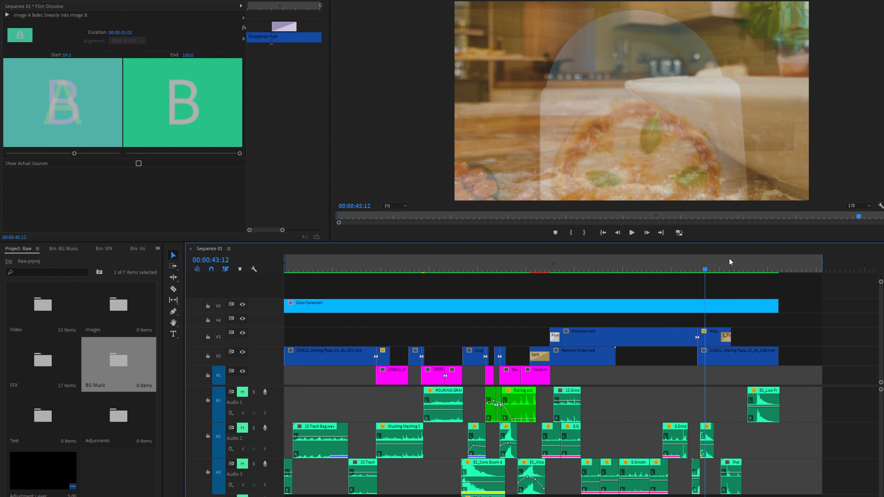
click(744, 261)
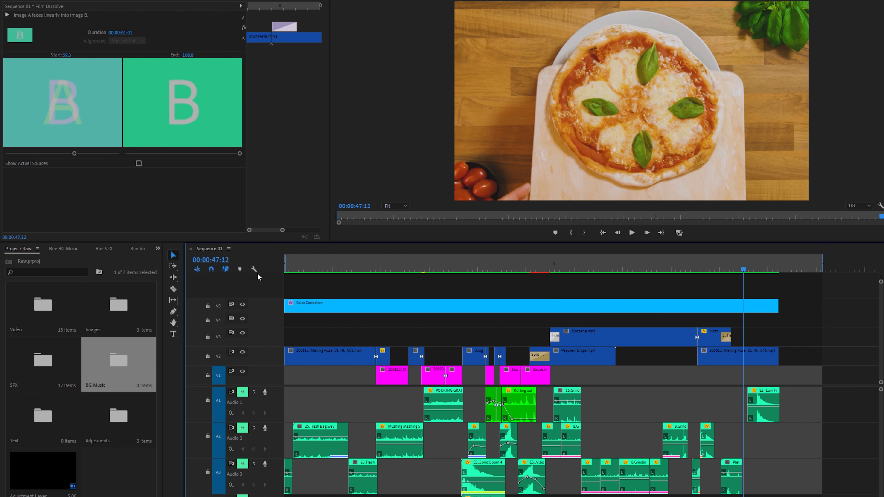
Step: Try splitting the V5 Color Correction layer at the start and end of the long V3 clip, and undo both cuts
click(579, 338)
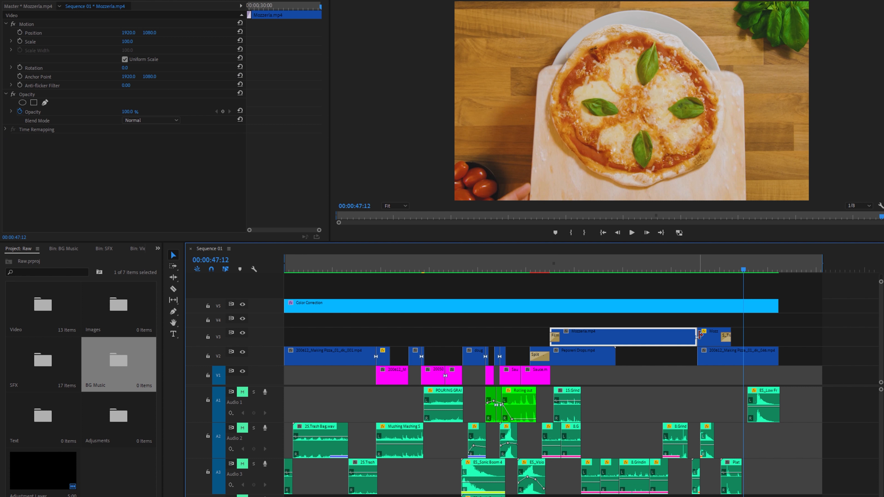
click(173, 289)
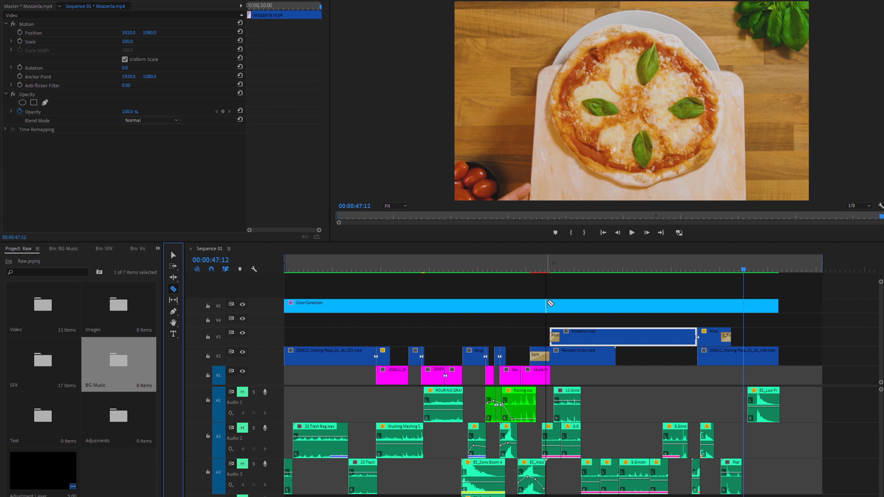
click(550, 304)
click(697, 303)
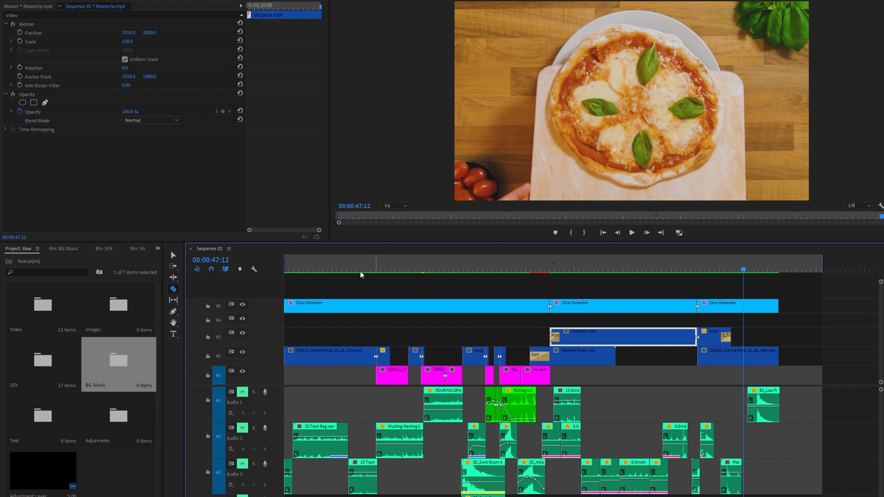
click(173, 255)
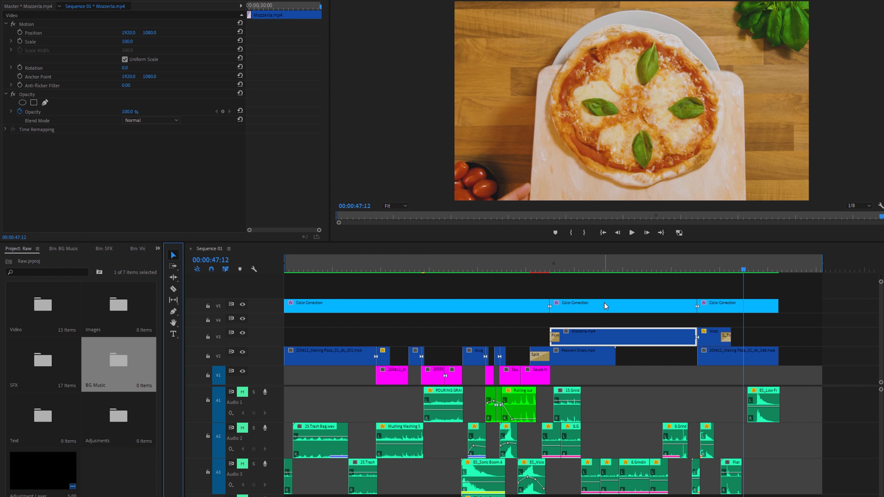
key(ctrl+z)
key(ctrl+z)
right_click(119, 466)
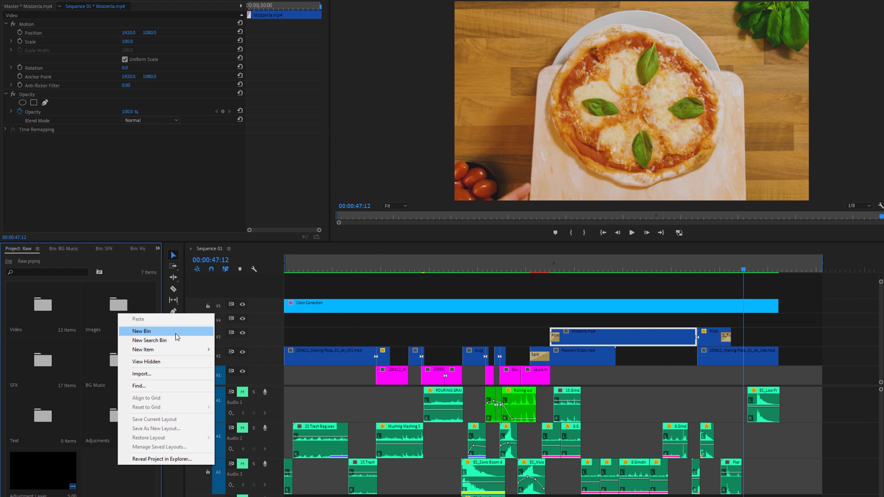
mouse_move(183, 350)
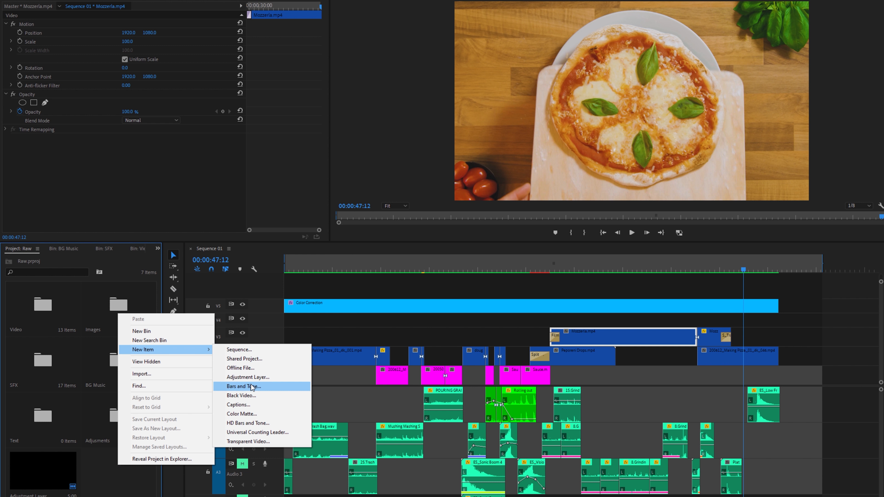
click(109, 480)
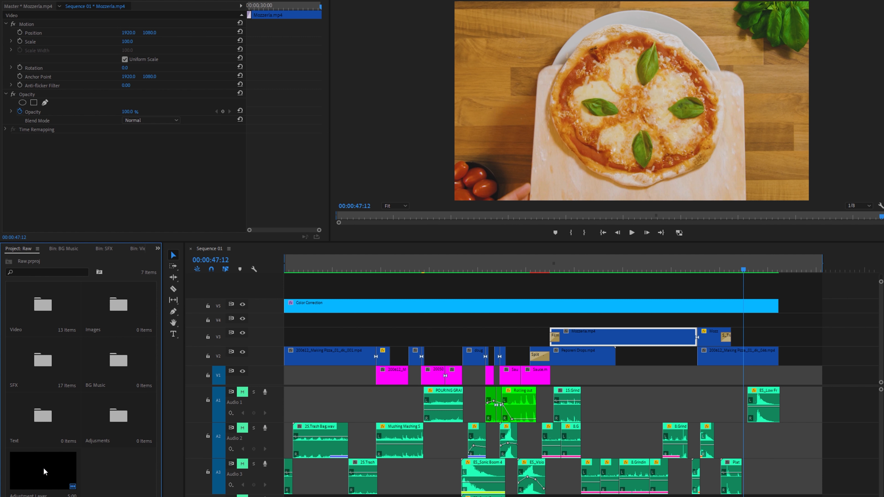
Step: Place the adjustment layer on a new V6 track above Color Correction, starting in line with the pouring grain audio clip
drag(46, 472, 303, 294)
click(316, 294)
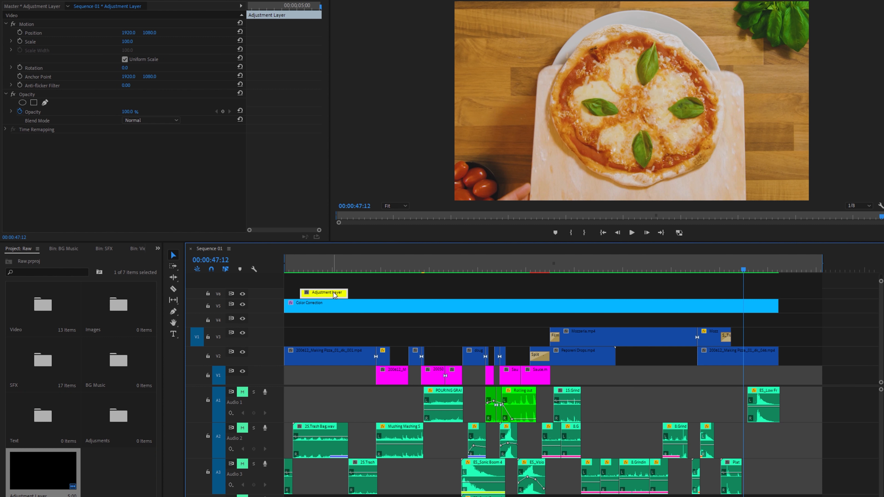
drag(333, 294, 452, 294)
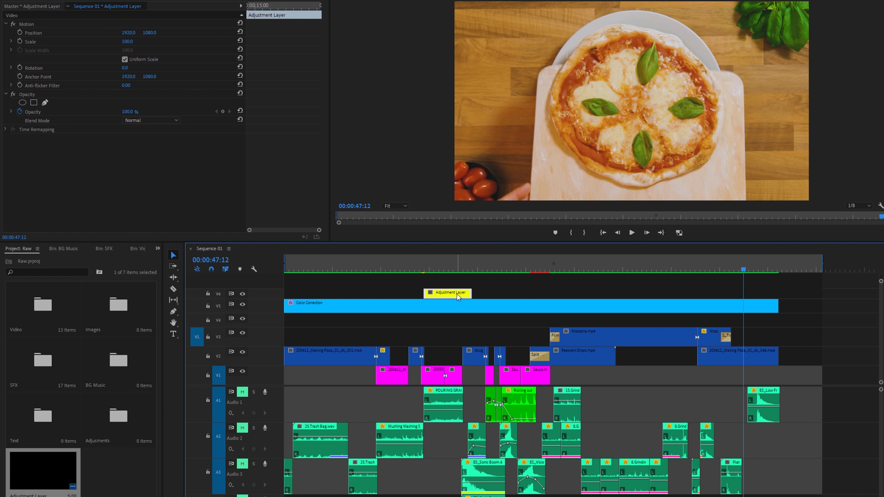
Step: Duplicate the V6 adjustment layer twice along the track, one copy starting at 00:00:20:05 and another above the start of the long V3 clip
click(475, 261)
drag(475, 258, 480, 260)
drag(455, 295, 512, 295)
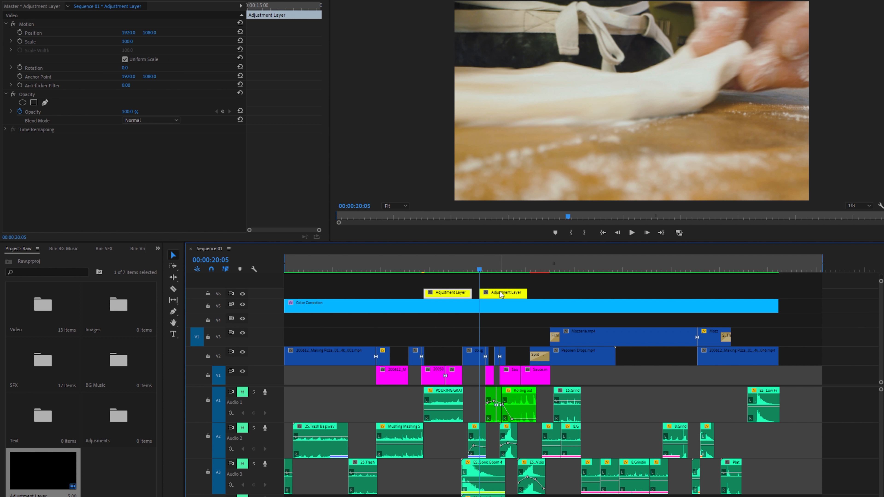
drag(501, 295, 574, 293)
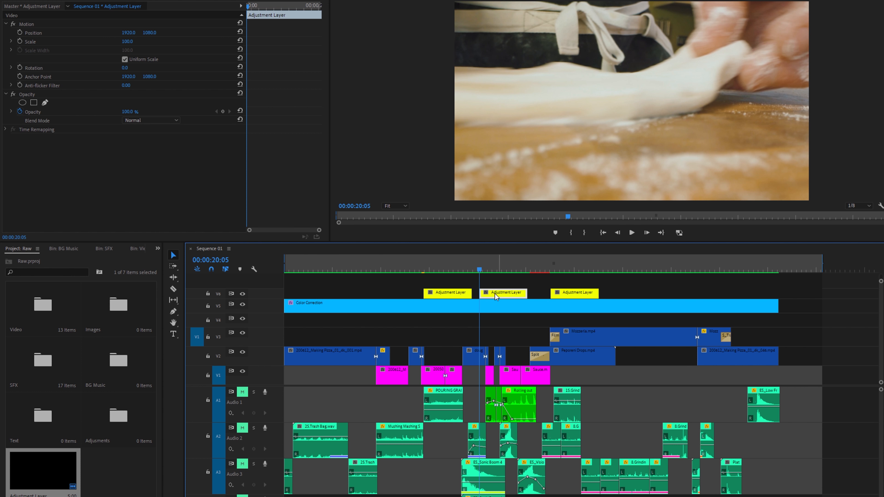
Step: Delete all three adjustment layers from V6, leaving the Color Correction layer on V5
drag(519, 280, 592, 302)
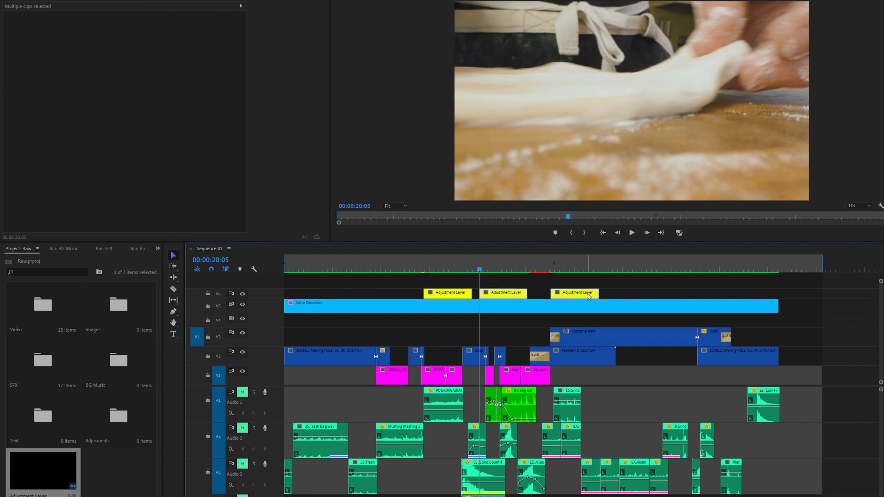
key(Delete)
drag(439, 280, 477, 287)
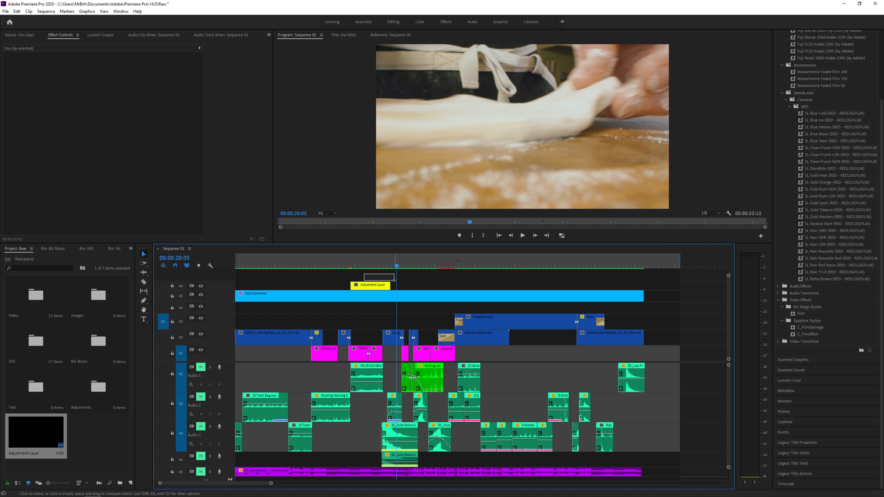
drag(395, 281, 401, 288)
key(Delete)
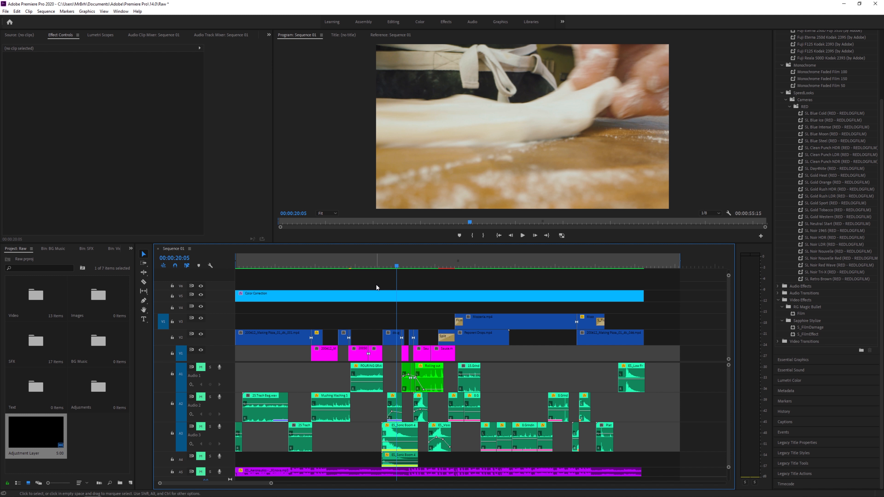
Step: Select the V5 Color Correction layer, switch to the Color workspace, and dock and enlarge the Program monitor above the timeline
click(297, 296)
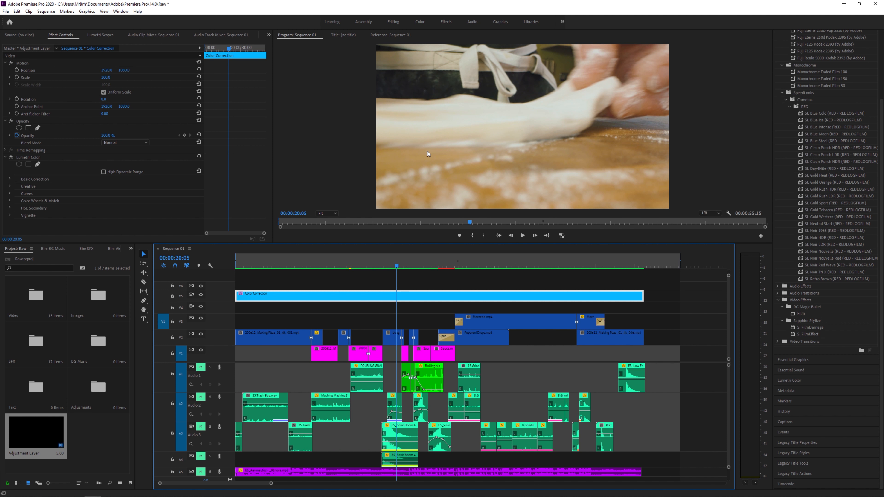
click(416, 23)
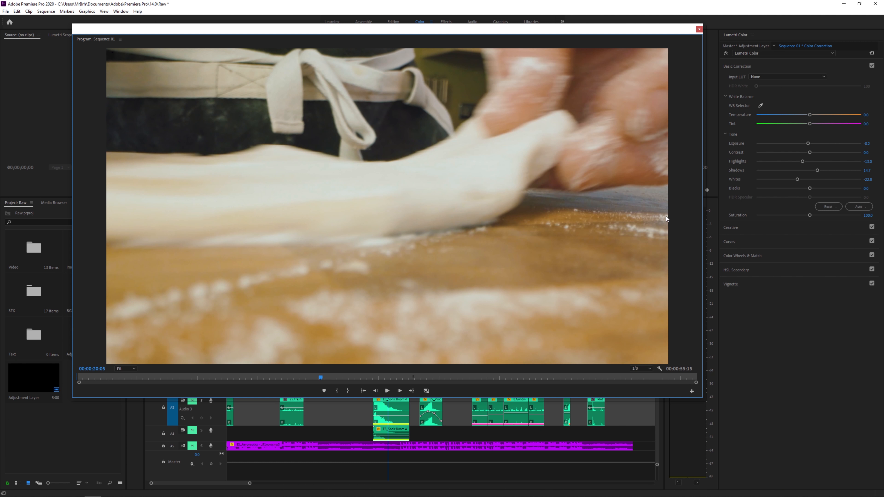
drag(111, 37, 202, 36)
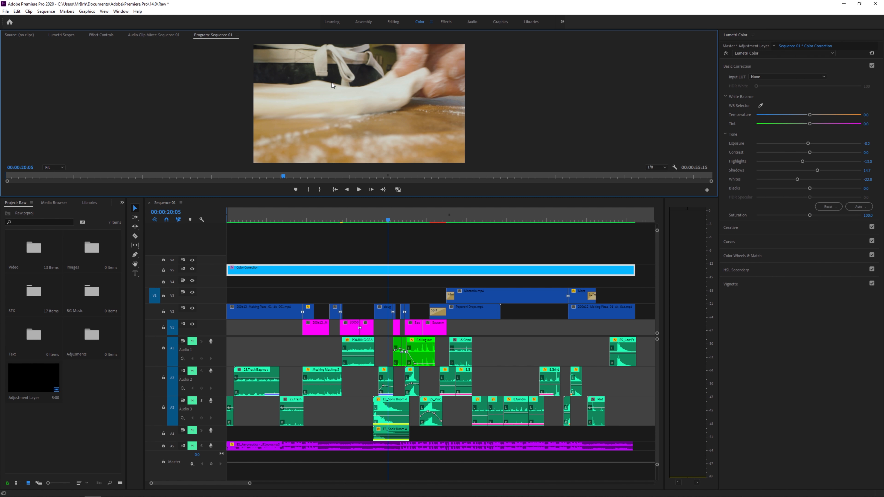
drag(393, 197, 396, 265)
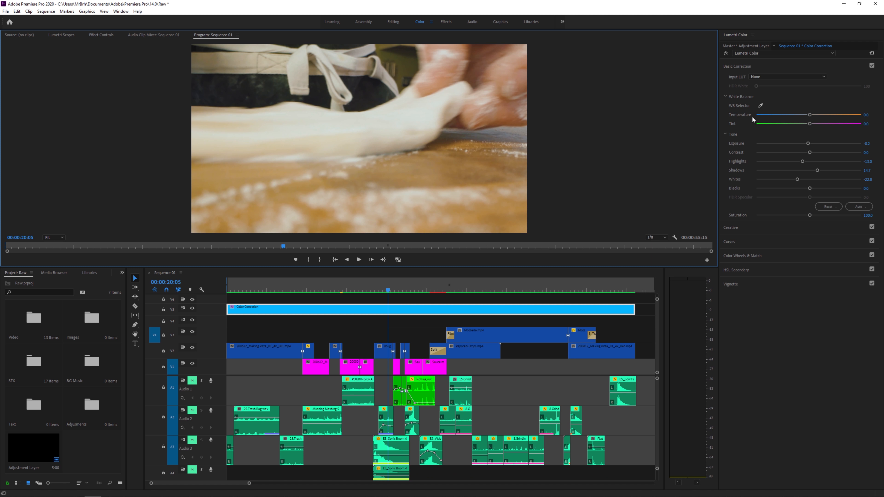
Step: Try raising Temperature and Tint in the Color Correction layer's Basic Correction settings, and undo the changes
click(747, 67)
click(747, 67)
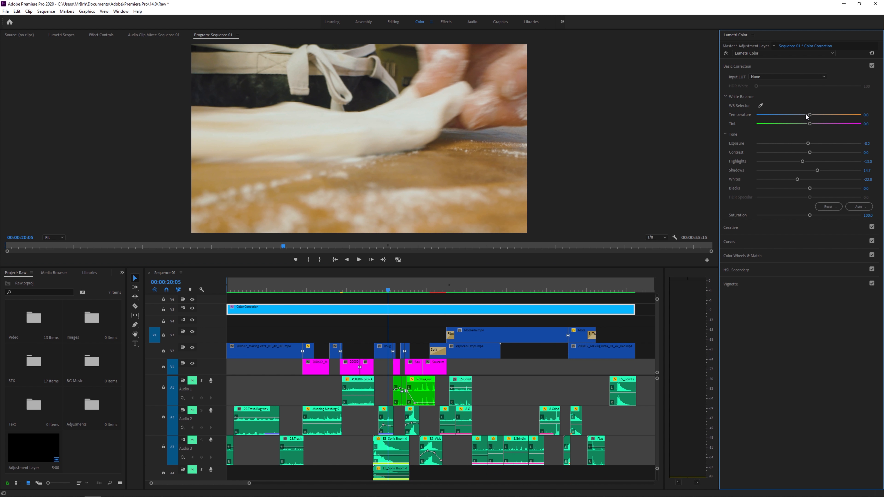
drag(808, 115, 812, 161)
key(ctrl+z)
key(ctrl+z)
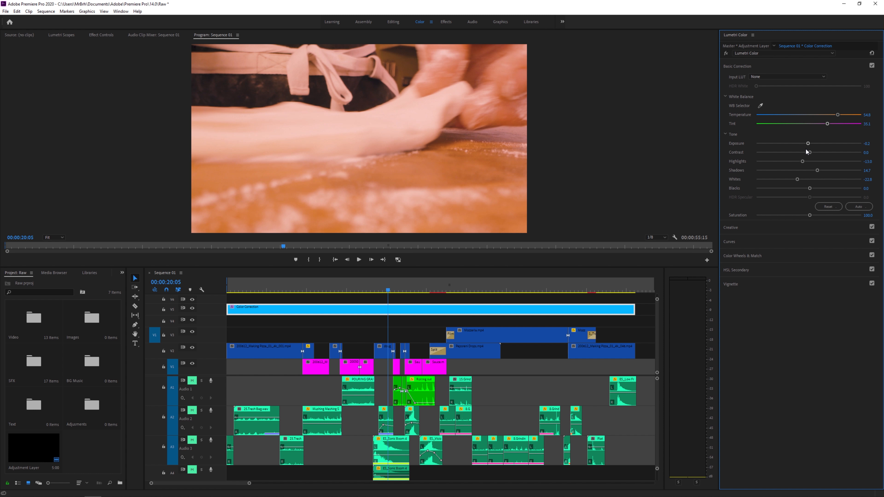
key(ctrl+z)
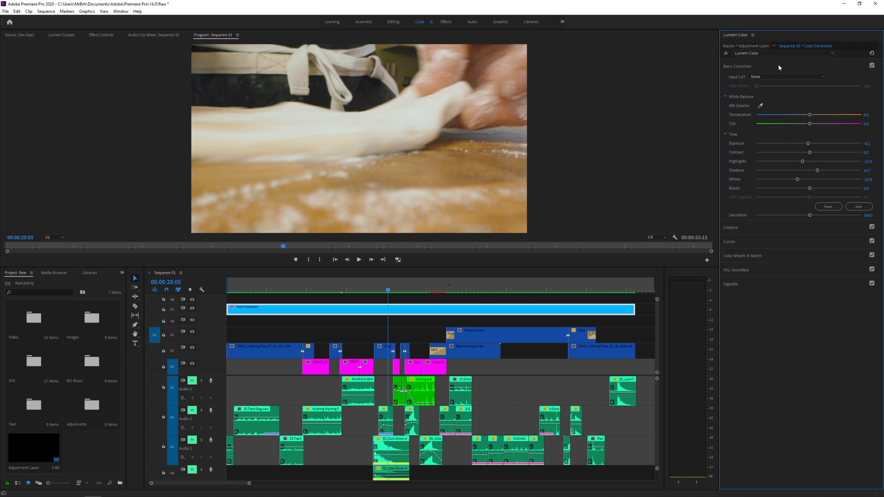
Step: Review the layer's Creative look settings, reopen Basic Correction, and scrub the sequence to 00:00:43:15
click(756, 67)
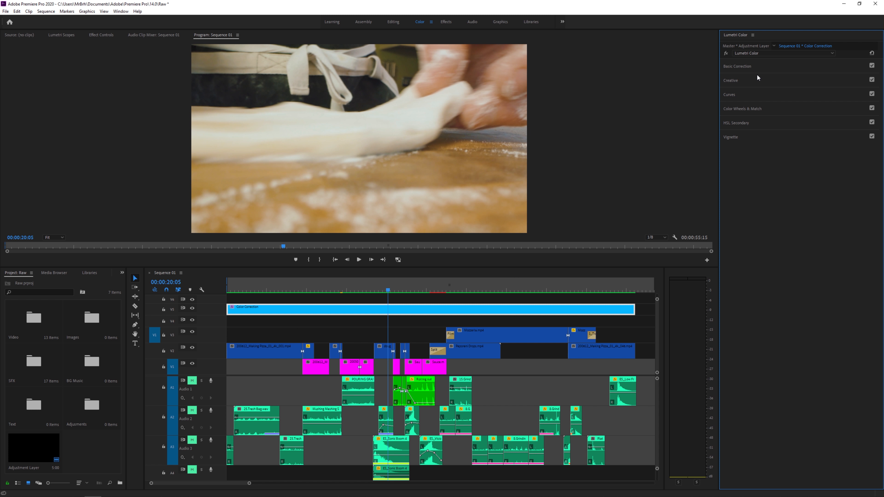
click(755, 82)
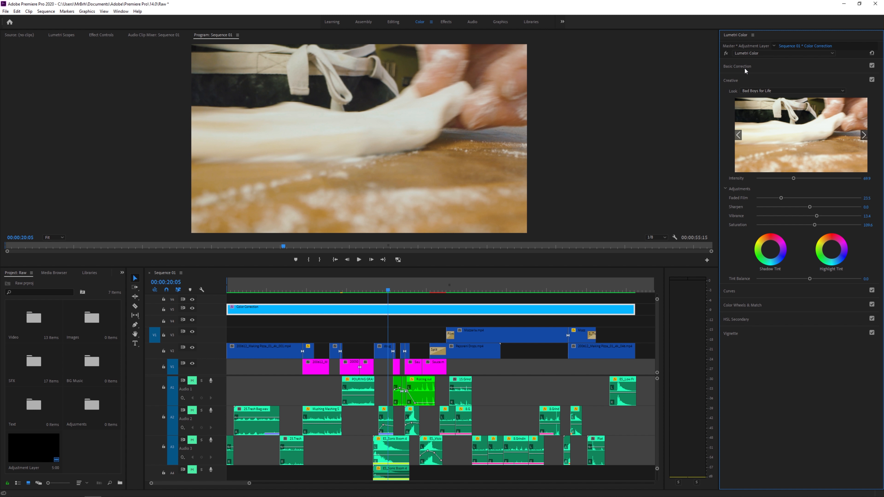
click(752, 67)
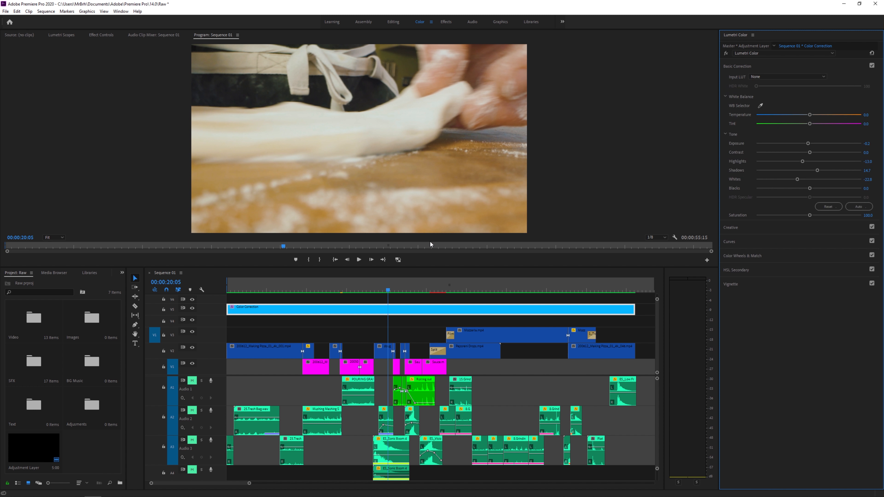
drag(388, 286, 578, 289)
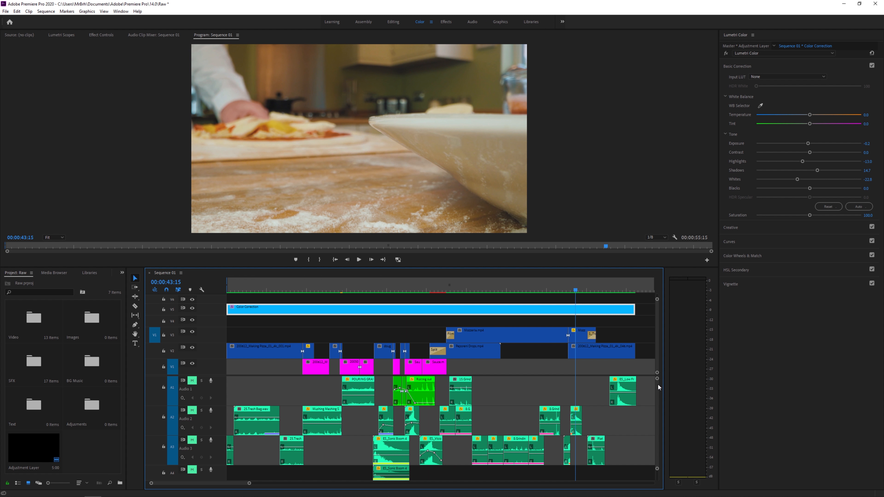
Step: Enlarge the timeline's audio area, increase the audio track heights, and zoom in horizontally on the audio clips
scroll(659, 388, down, 3)
scroll(615, 367, up, 1)
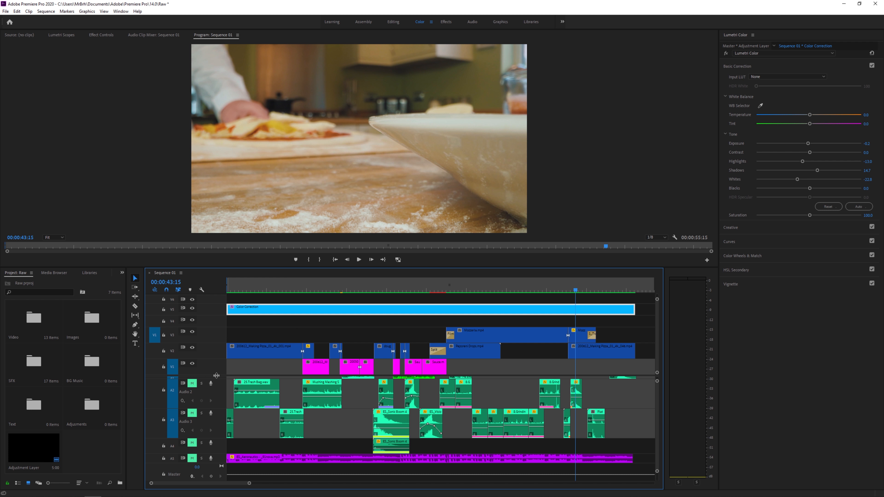
drag(216, 376, 217, 336)
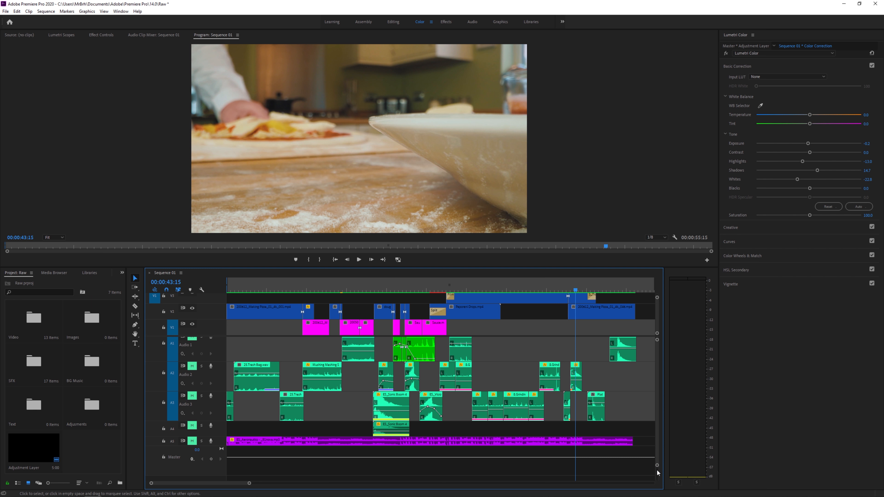
drag(658, 465, 657, 461)
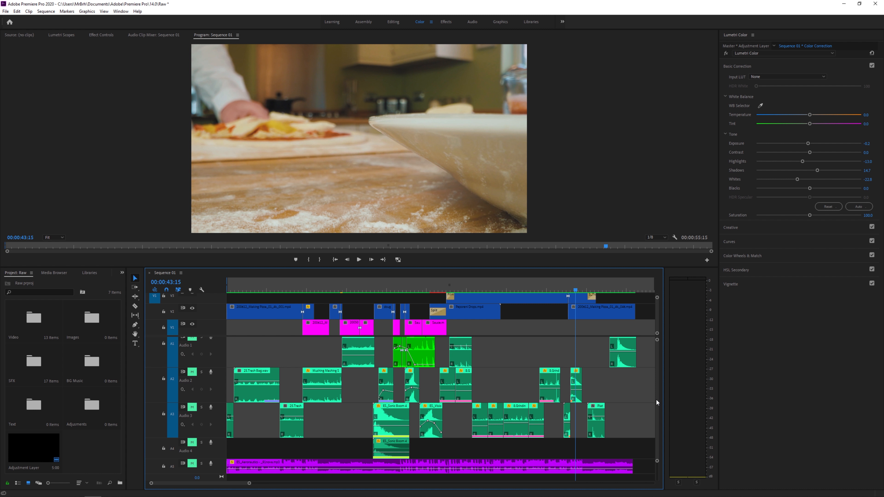
drag(657, 402, 659, 397)
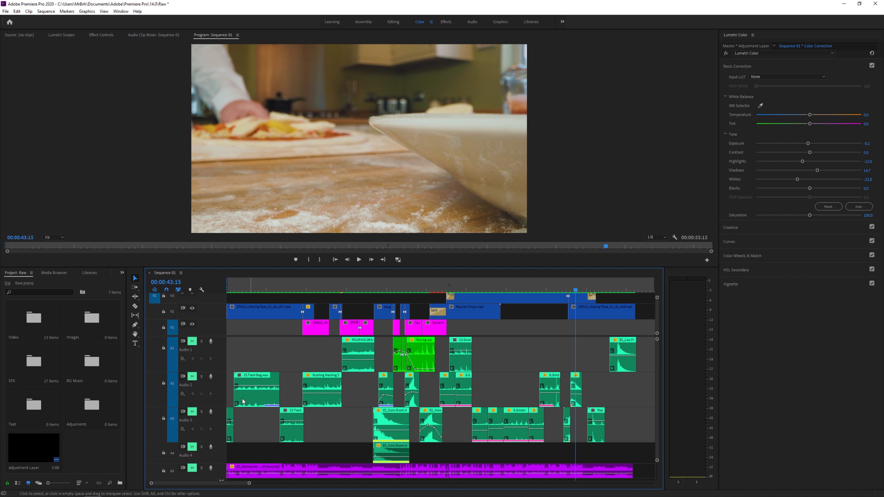
drag(249, 483, 283, 485)
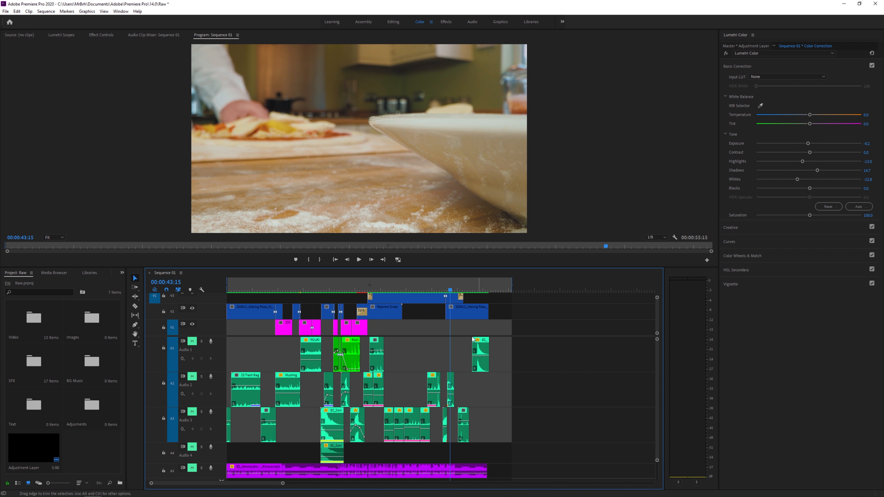
drag(283, 483, 226, 483)
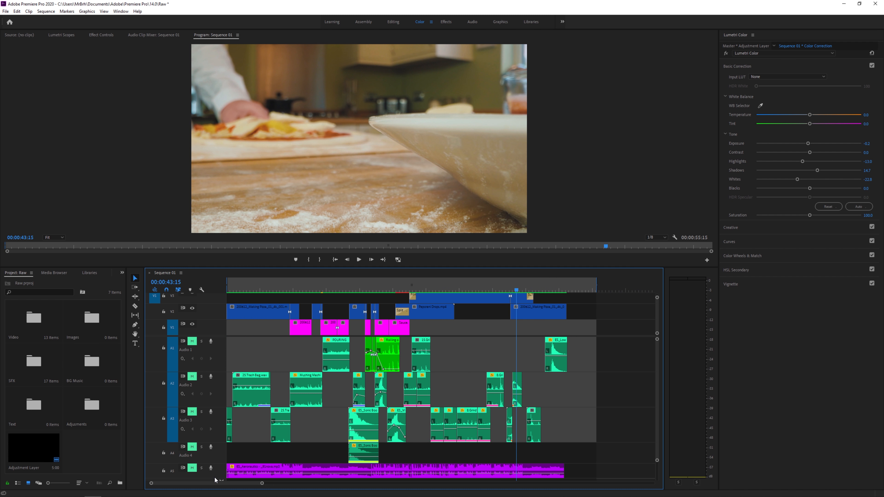
mouse_move(165, 485)
mouse_down()
mouse_move(188, 487)
mouse_move(150, 484)
mouse_up()
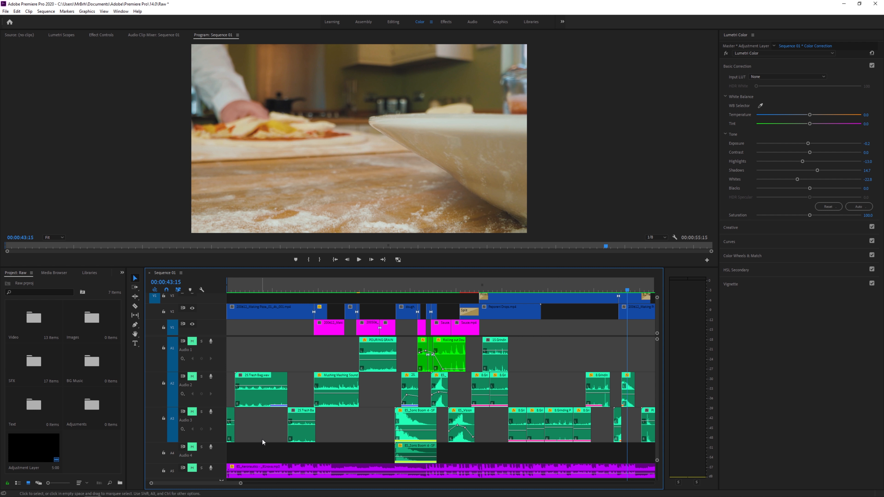
Step: Unmute audio tracks A1 to A4, keeping the A5 music track muted
click(192, 341)
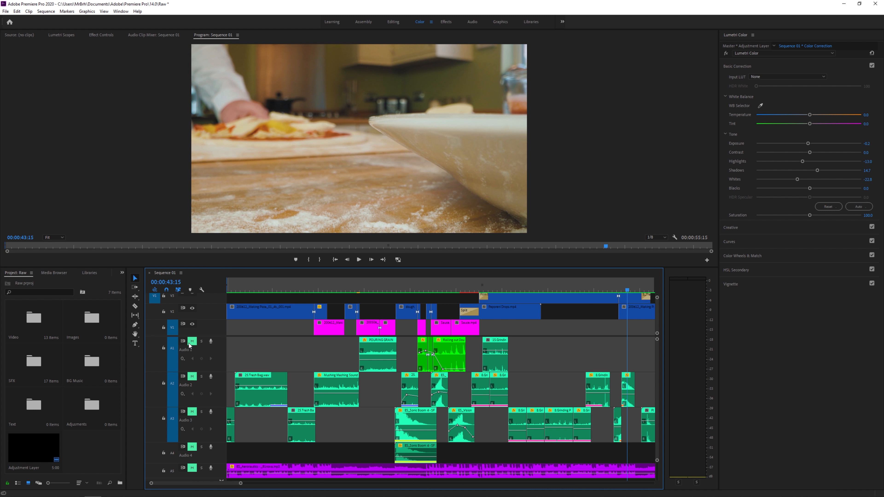
click(192, 376)
click(192, 411)
click(192, 447)
Step: Play the sound effects from the sequence start through the flour-pouring clip, and scrub to 00:00:16:09
key(space)
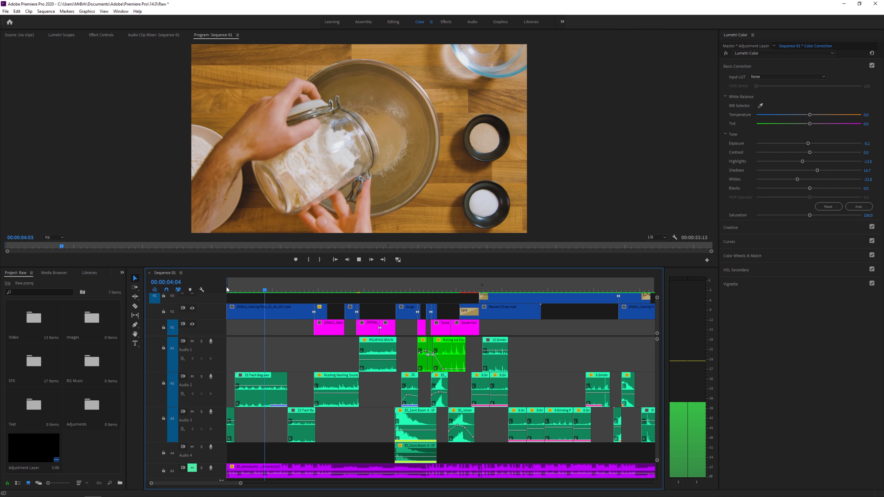
key(space)
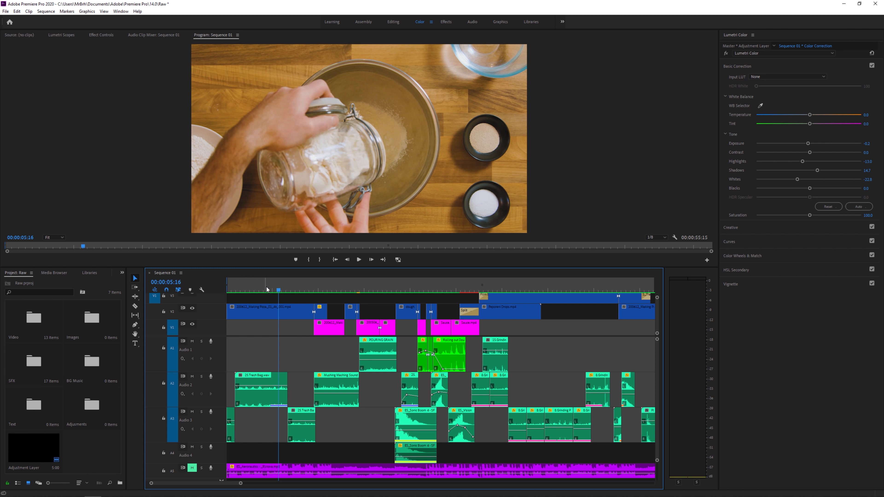
key(space)
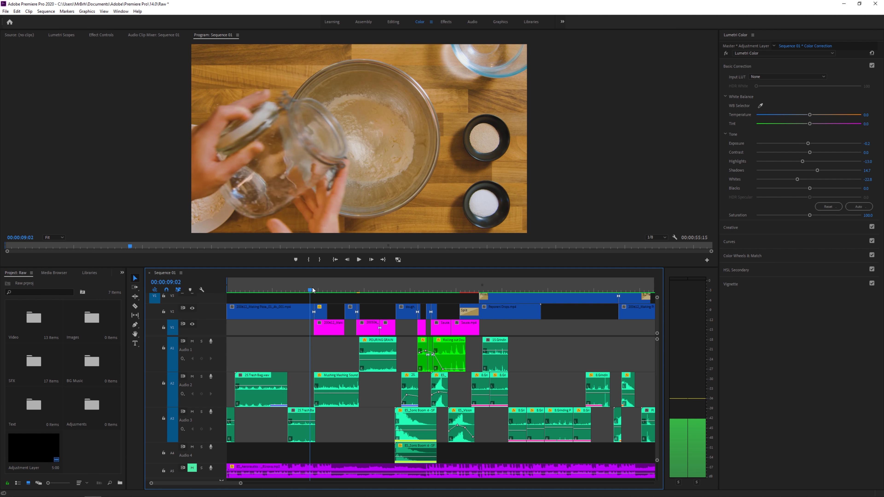
drag(327, 290, 378, 288)
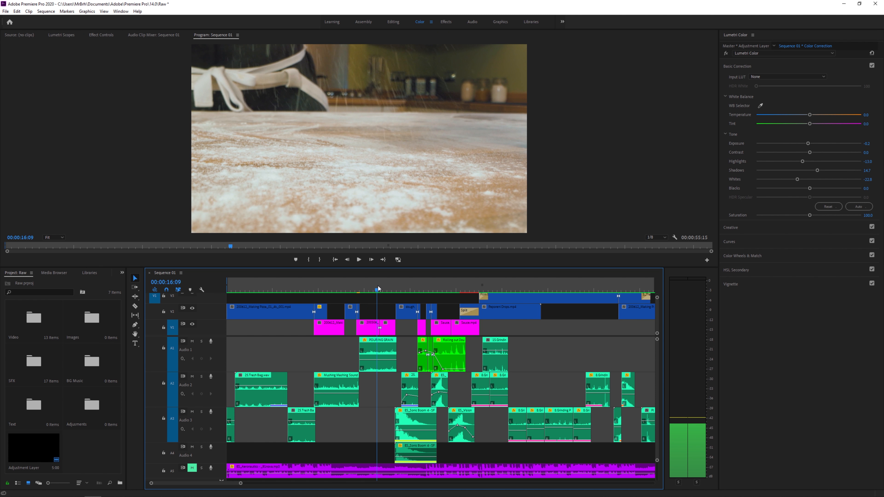
Step: Select the A1 pouring grain sound and listen to the following sound effects through to 00:00:28:20
click(381, 354)
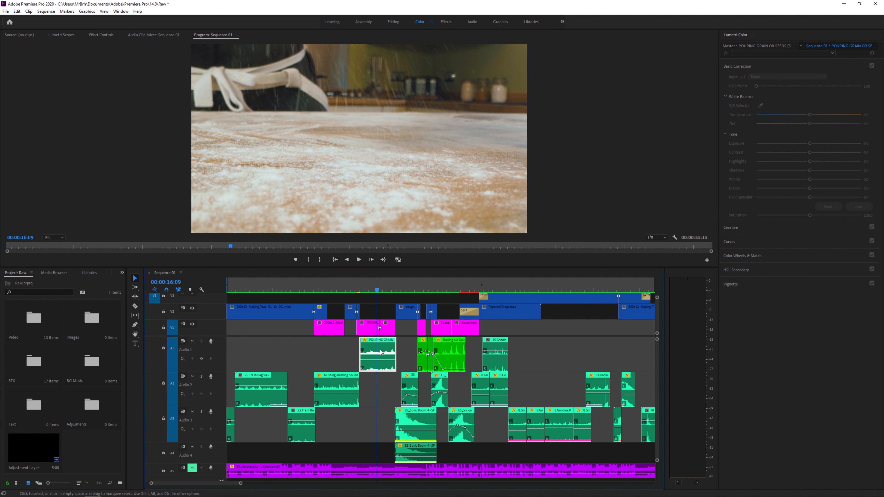
drag(373, 289, 394, 288)
key(space)
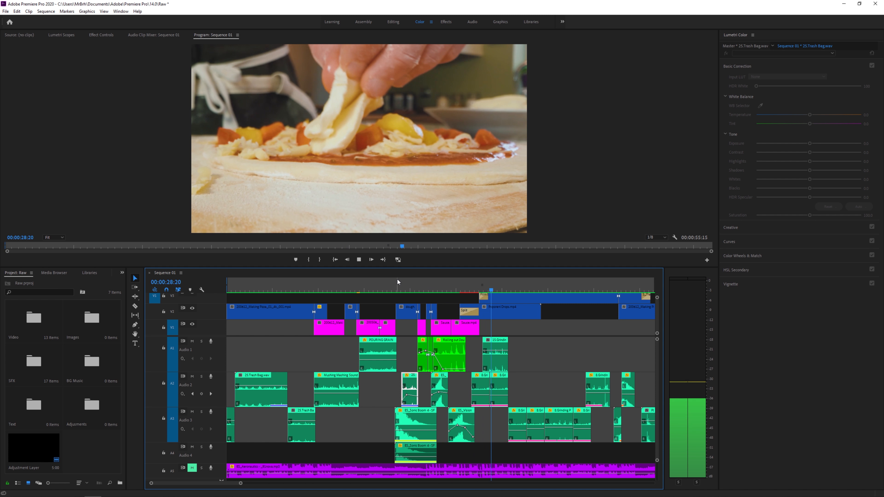
key(space)
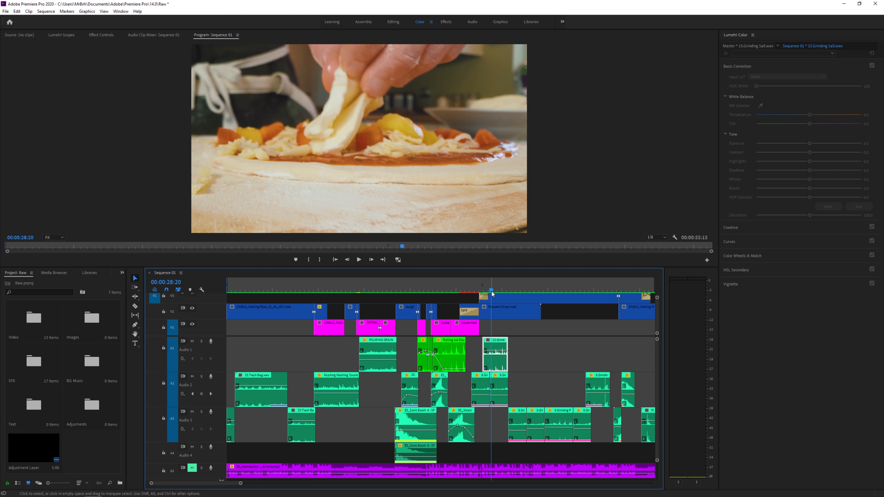
Step: Listen to the grinding sounds under the topping clips up to 00:00:37:15, and scrub back to the sauce clip at 00:00:22:23
key(space)
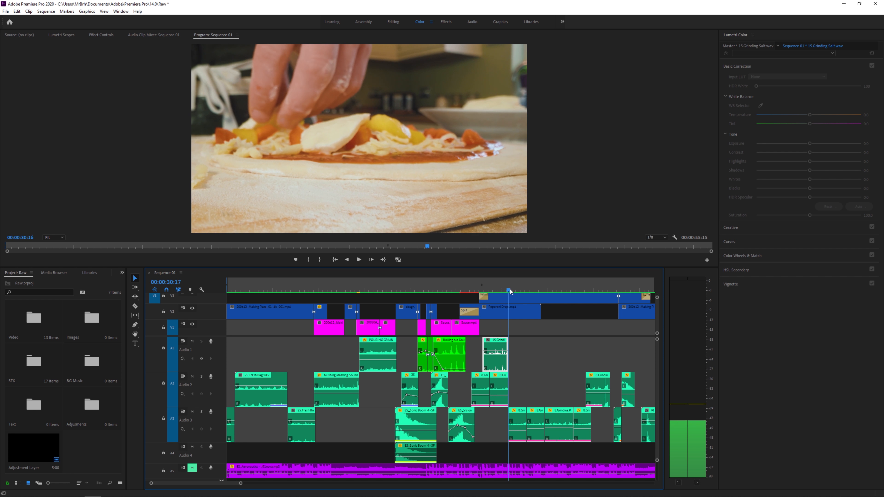
drag(525, 291, 530, 293)
key(space)
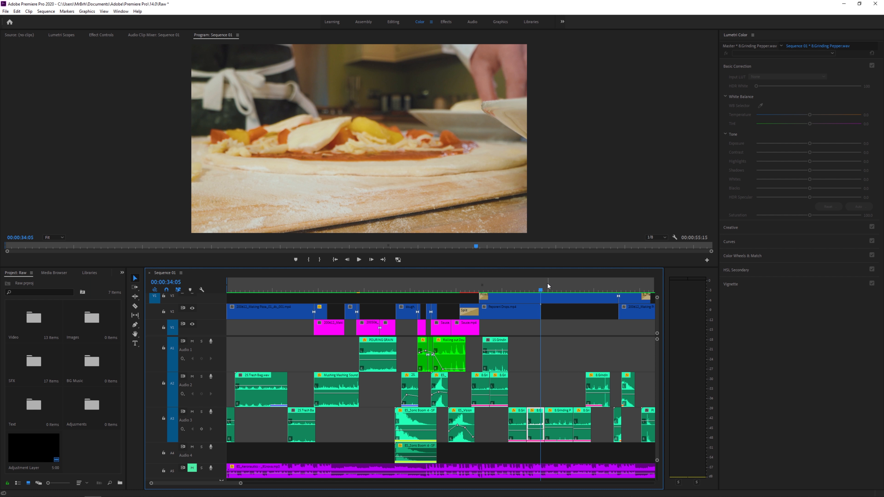
click(551, 290)
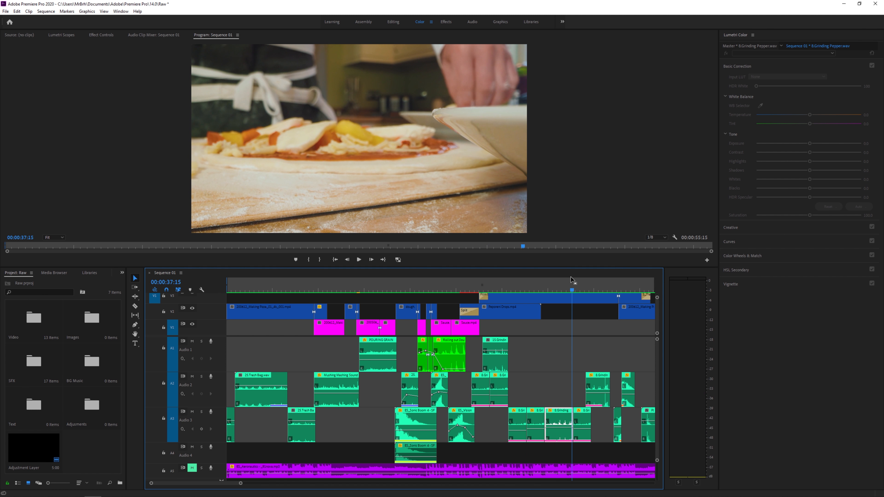
drag(573, 281, 437, 287)
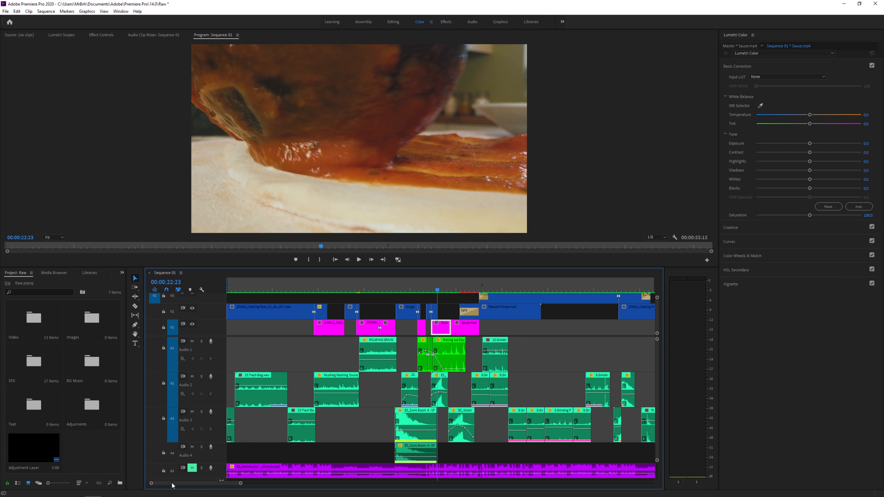
Step: With the Pen tool active, play the pouring grain sound on A1 from its start to 00:00:16:09
drag(151, 483, 180, 483)
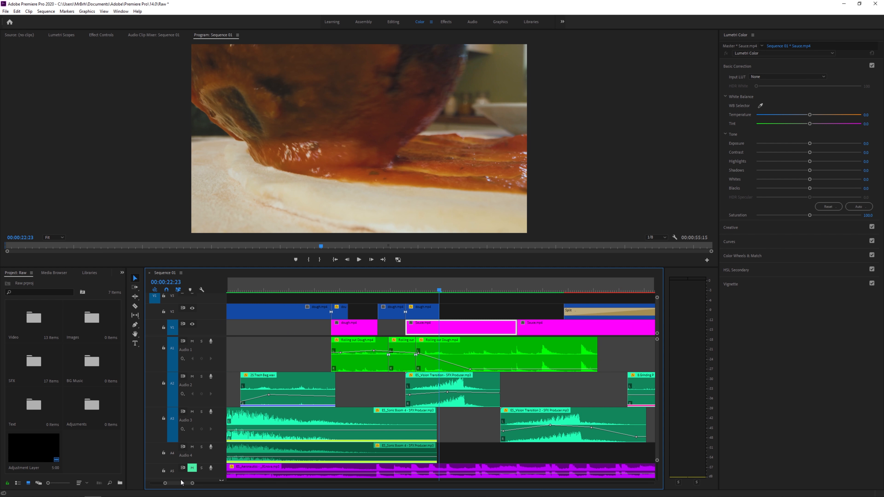
click(331, 289)
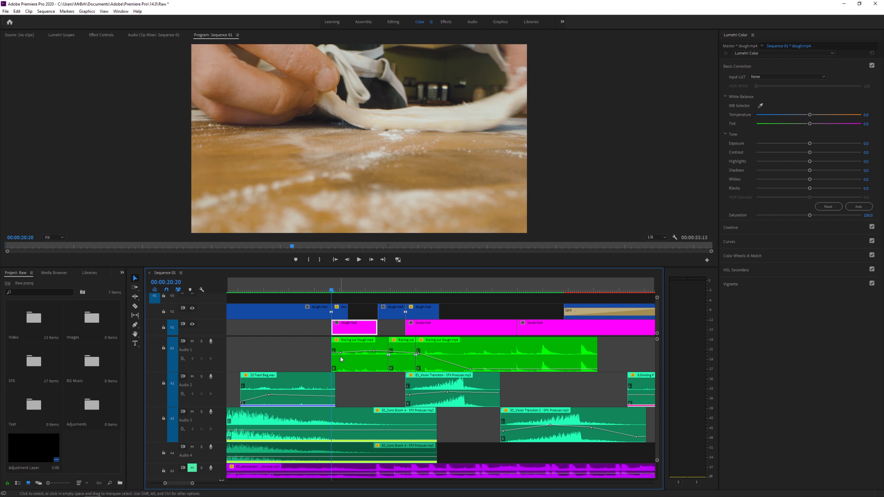
click(135, 325)
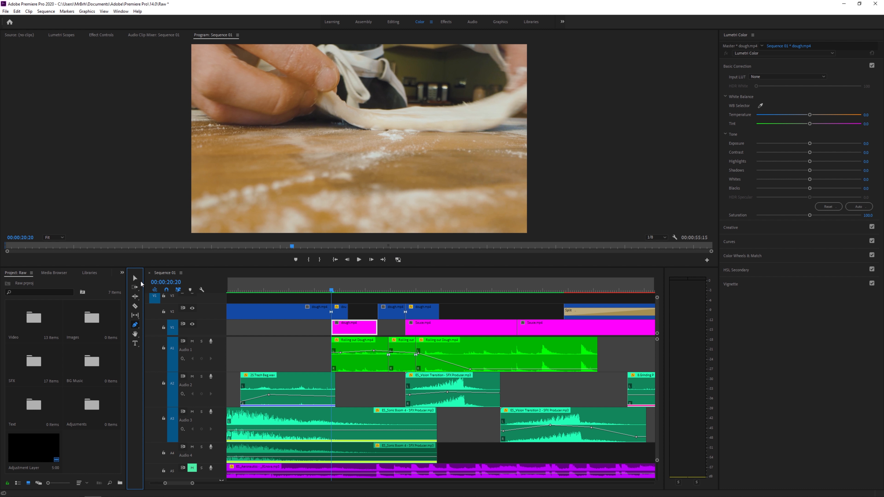
scroll(181, 486, up, 5)
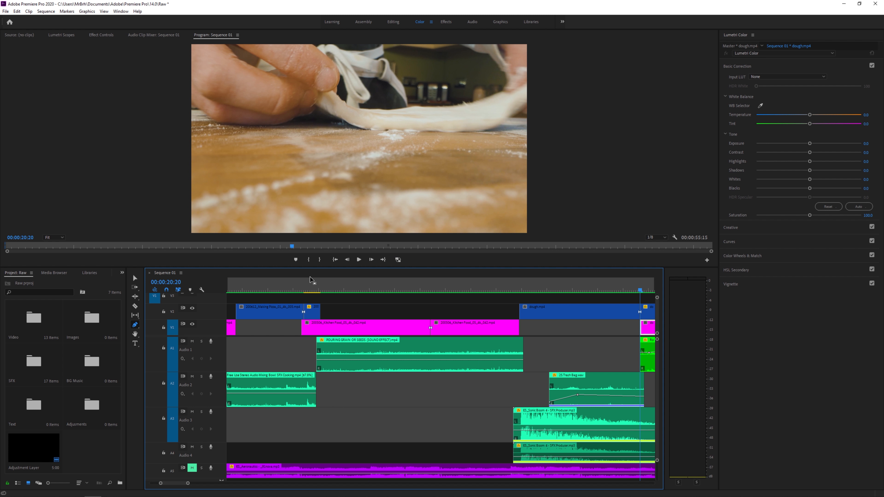
click(316, 288)
key(space)
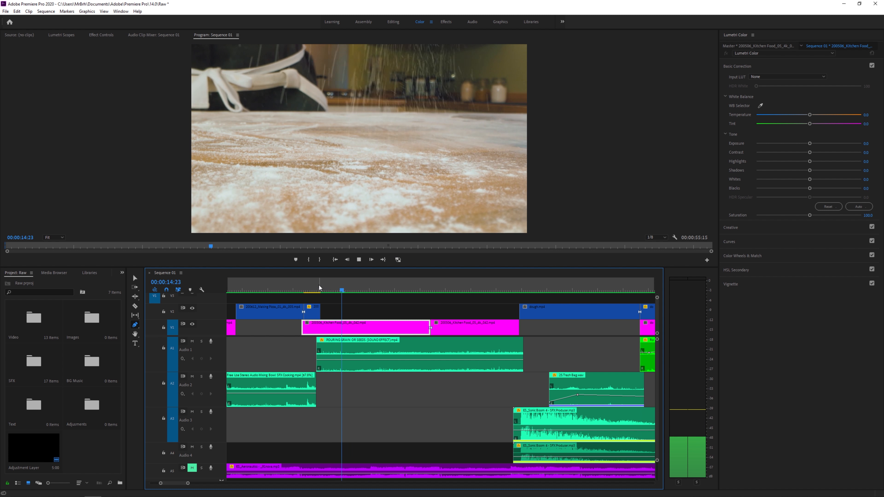
key(space)
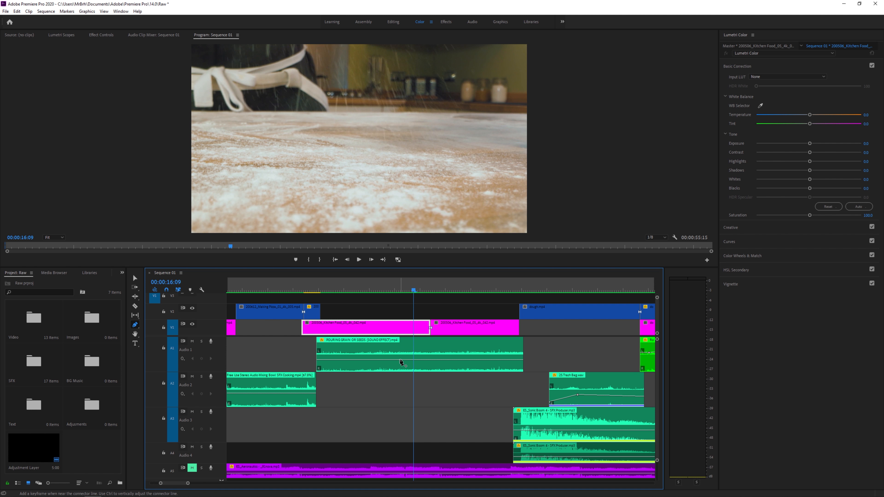
Step: Add volume keyframes to the pouring grain clip, lower the first for a fade-in, and play the result
click(400, 361)
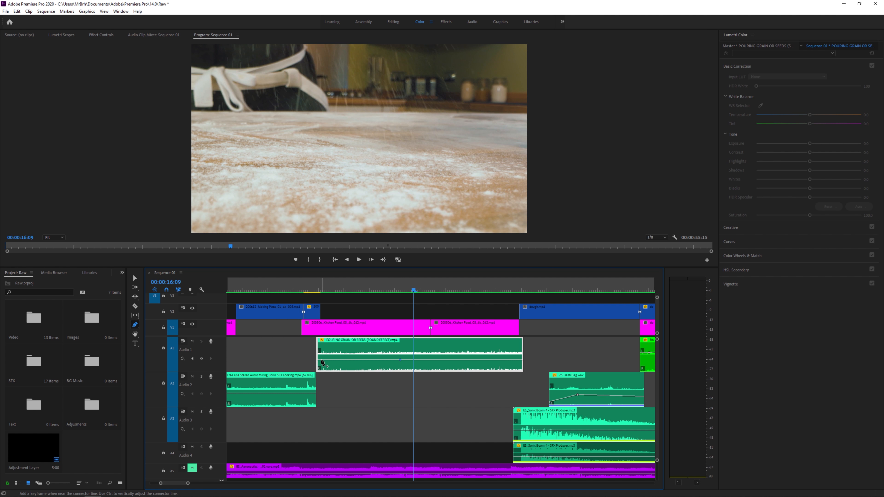
click(321, 361)
drag(321, 360, 320, 368)
click(361, 288)
key(space)
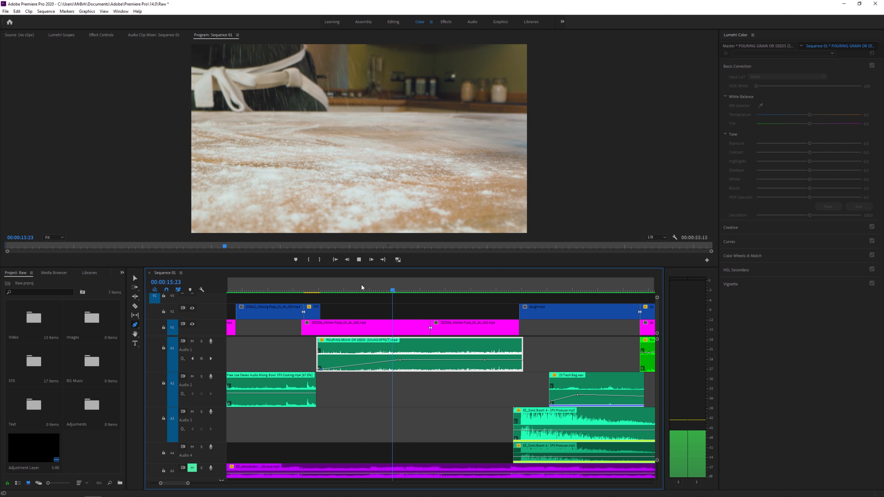
Step: Lower the last keyframe near the pouring grain clip's end, add one at about 00:00:17:10 for a gradual fade-out, and play the clip
key(space)
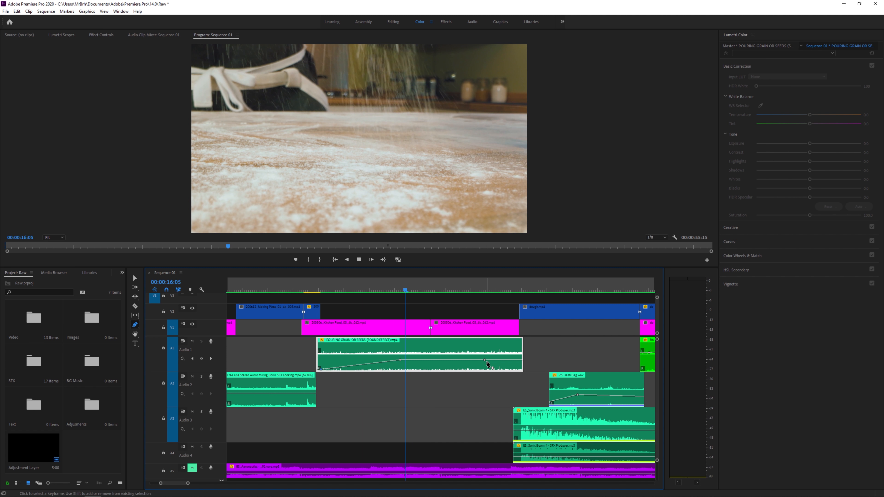
key(space)
key(space)
drag(485, 360, 510, 369)
click(468, 366)
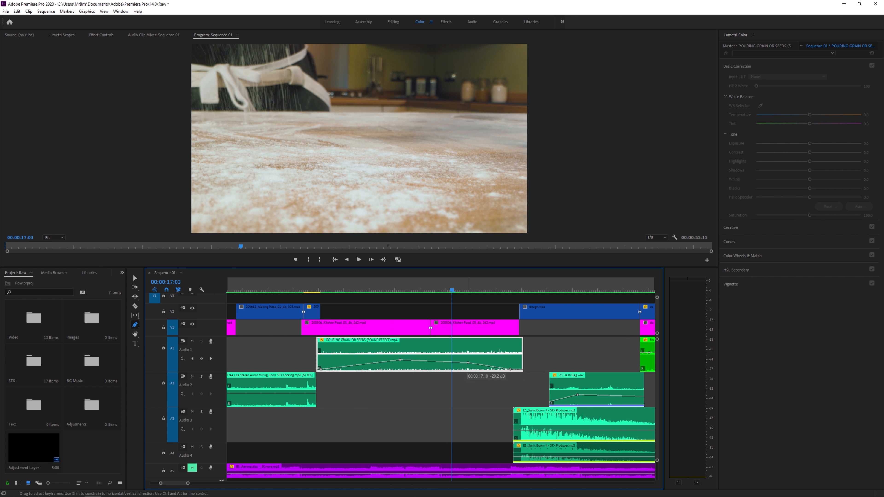
key(space)
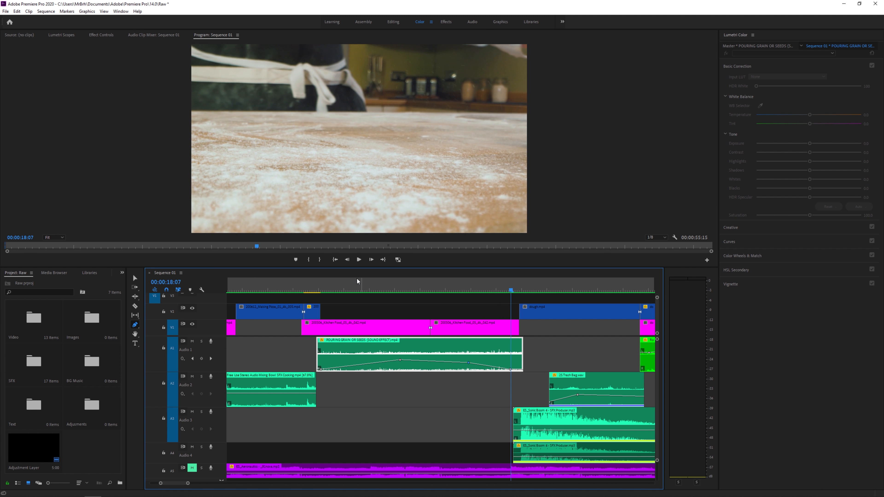
click(317, 282)
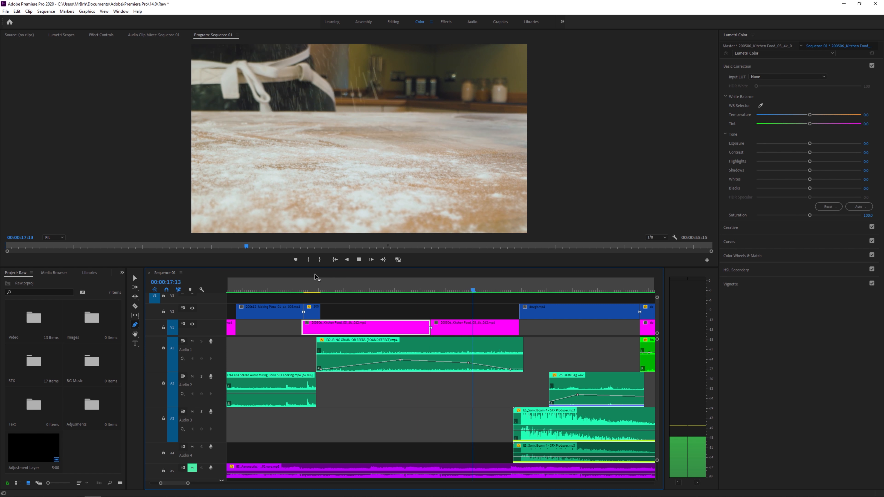
key(space)
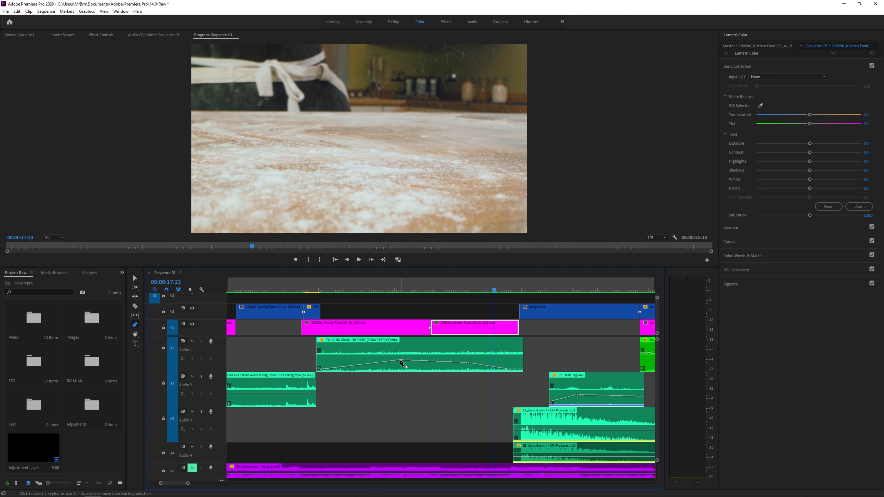
Step: Raise the middle volume keyframe of the pouring grain clip and listen through to 00:00:18:00
drag(401, 360, 400, 354)
key(space)
click(380, 289)
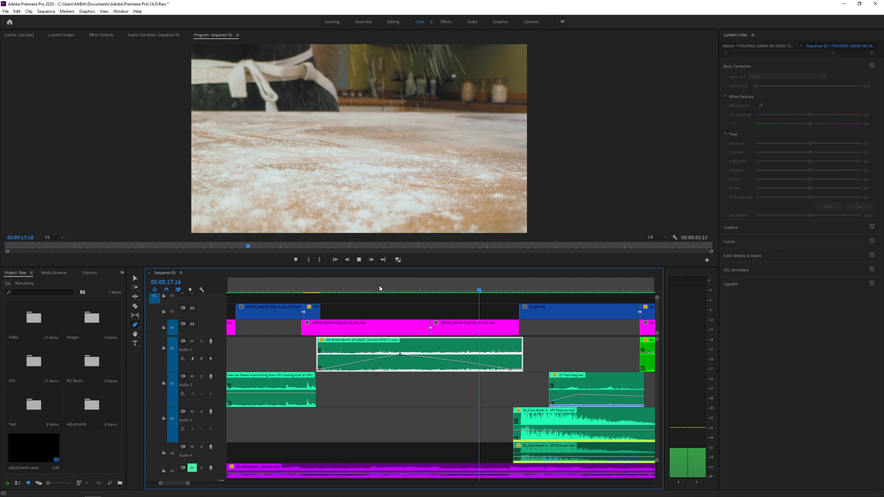
key(space)
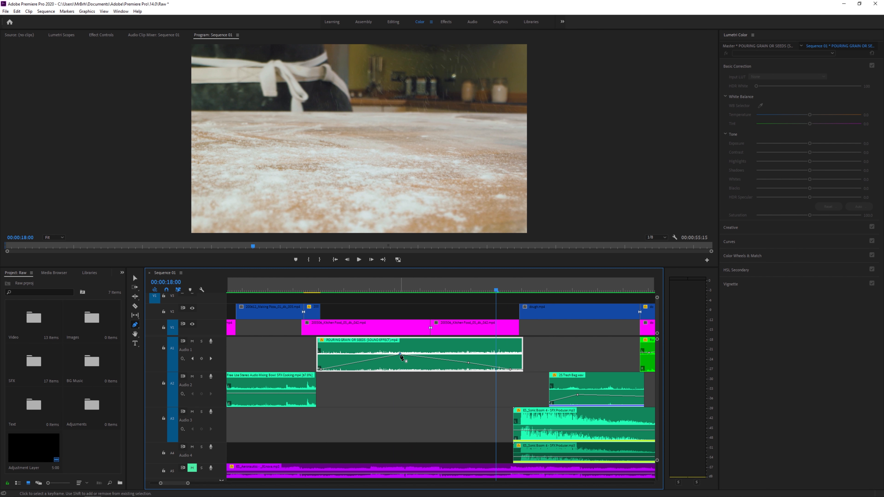
Step: Delete the two middle volume keyframes from the pouring grain clip
mouse_move(400, 355)
click(401, 355)
key(Delete)
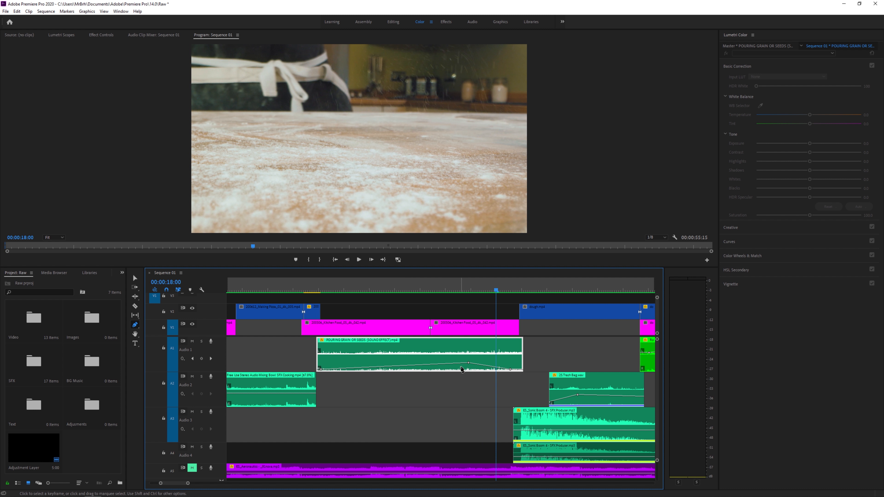
click(469, 363)
key(Delete)
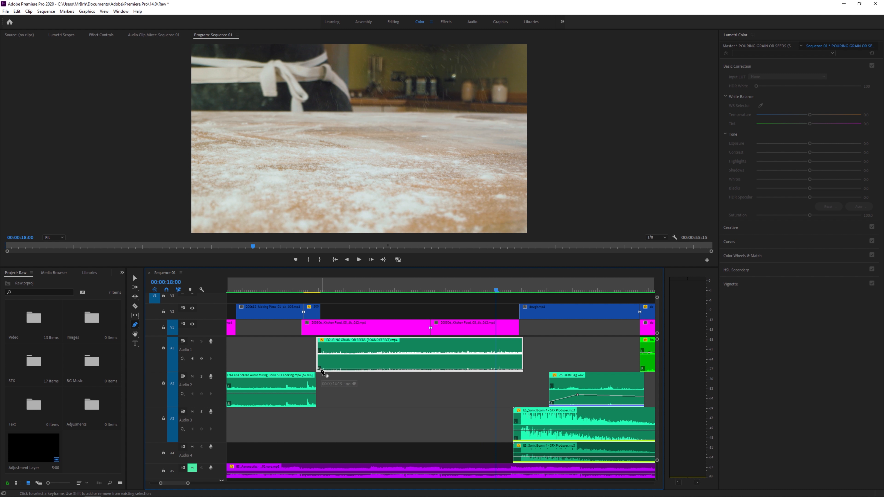
Step: Raise the pouring grain clip's first keyframe to 5.0 dB, lower its last for a steady fade-out, and play to 00:00:18:12
drag(322, 372, 322, 346)
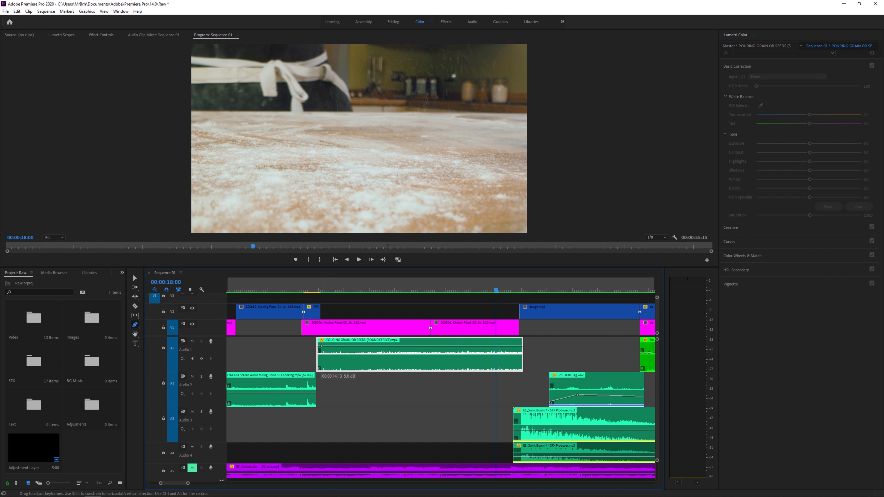
drag(521, 346, 521, 369)
click(316, 289)
key(space)
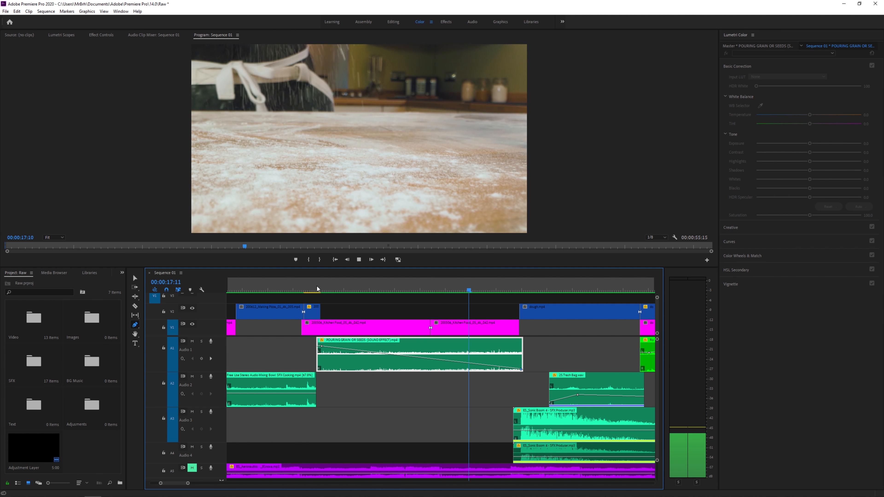
key(space)
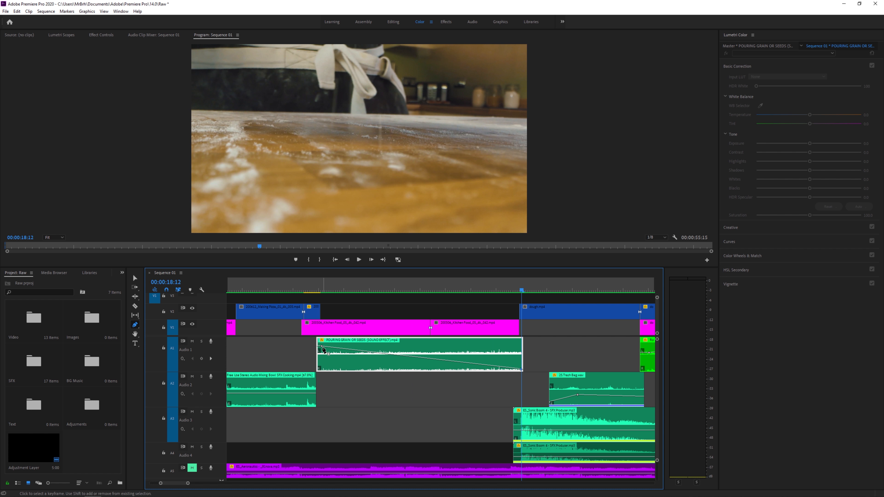
Step: Undo all the volume keyframe changes on the pouring grain clip
mouse_move(322, 348)
key(ctrl+z)
key(ctrl+z)
key(ctrl+z)
key(ctrl+z)
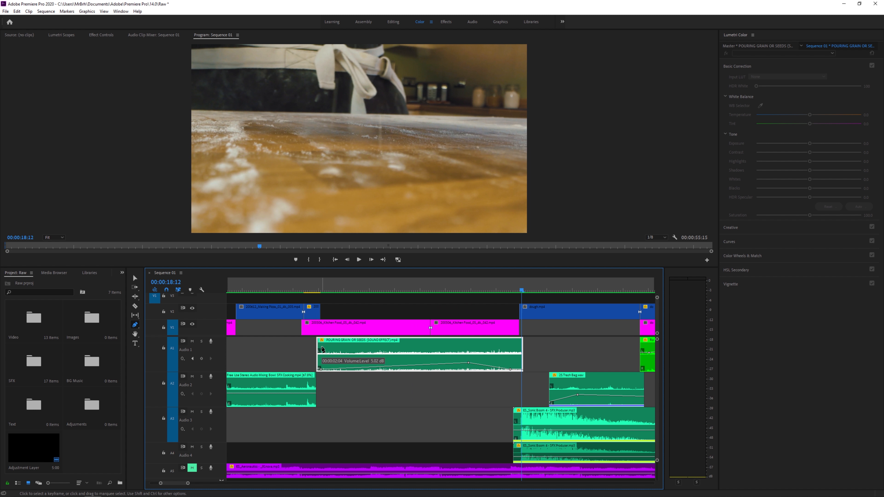
key(ctrl+z)
key(ctrl+z)
key(ctrl+z)
key(ctrl+z)
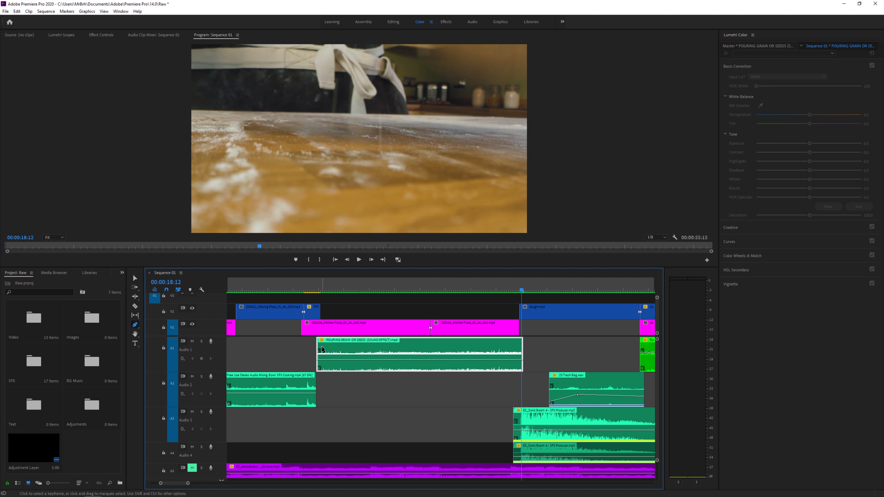
Step: Return to the Selection tool and listen to the dough-rolling sounds up to 00:00:23:18, replaying the part from 00:00:21:18
click(134, 278)
drag(188, 483, 218, 483)
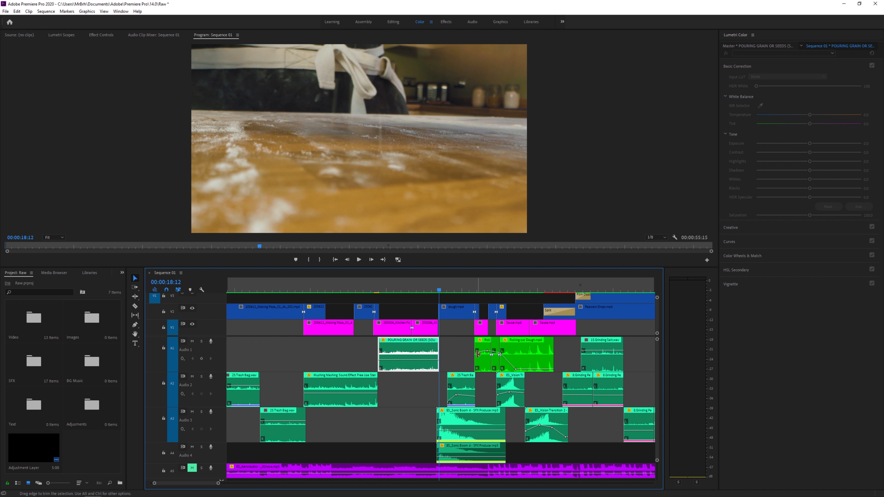
click(471, 287)
key(space)
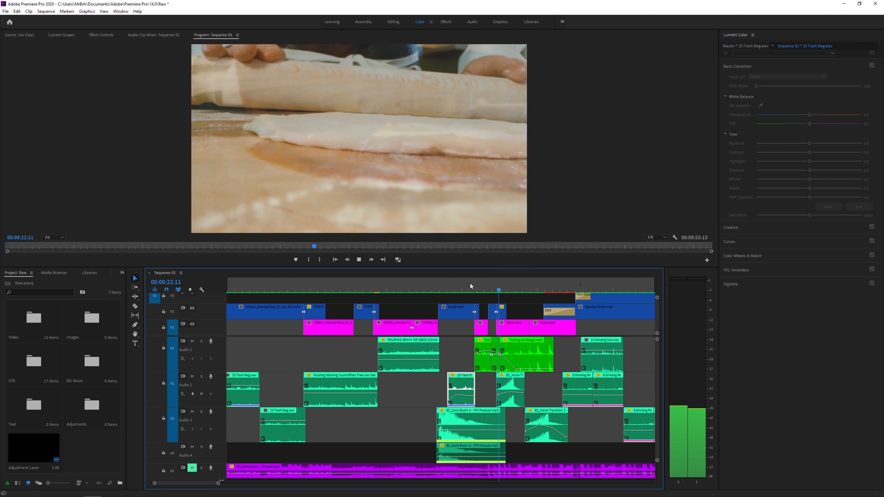
key(space)
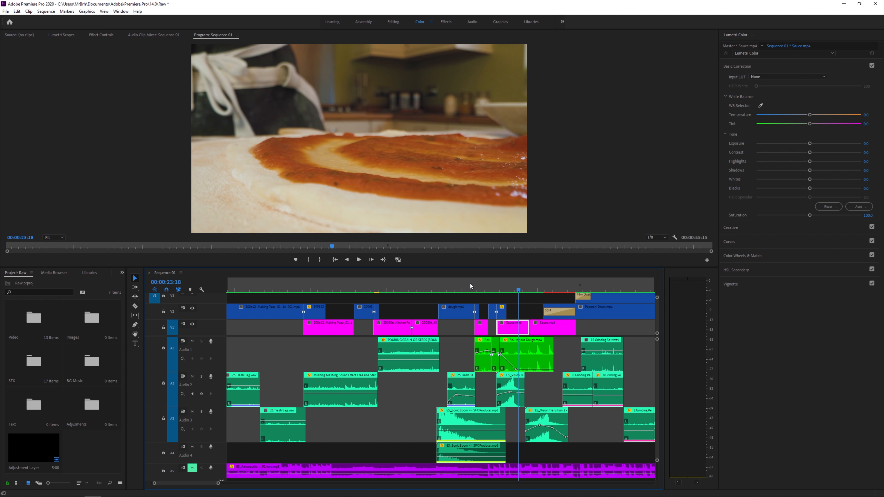
click(488, 289)
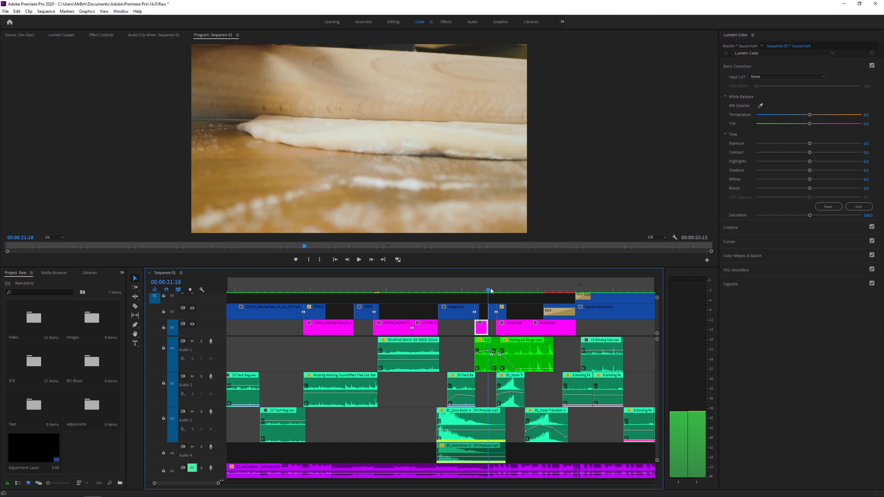
click(491, 291)
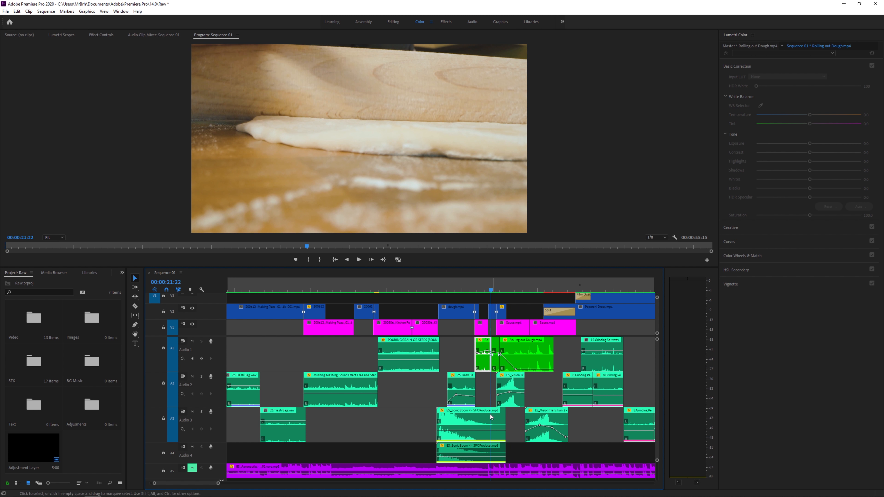
Step: Unmute the A5 music track and place the playhead at 00:00:14:02
drag(218, 483, 226, 484)
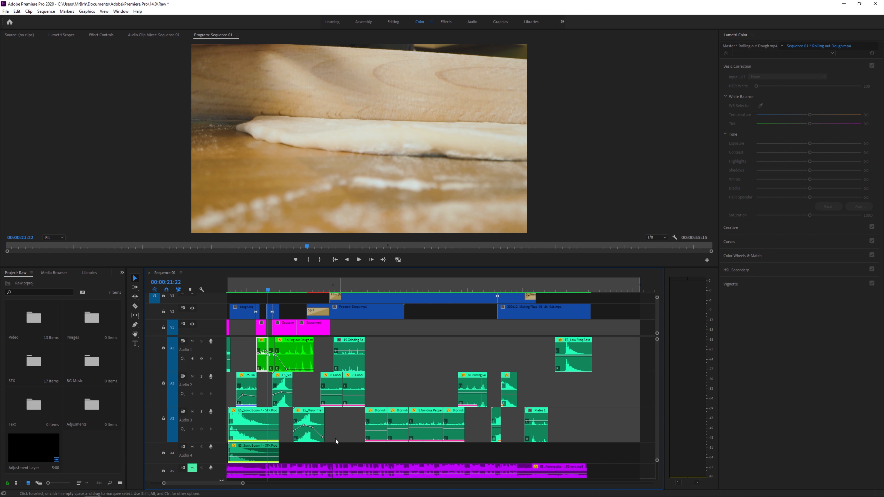
scroll(658, 418, down, 3)
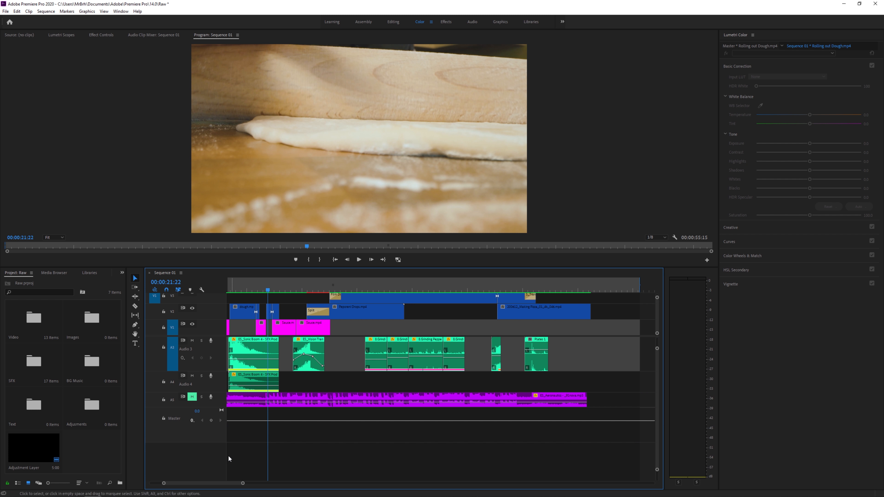
drag(184, 484, 161, 484)
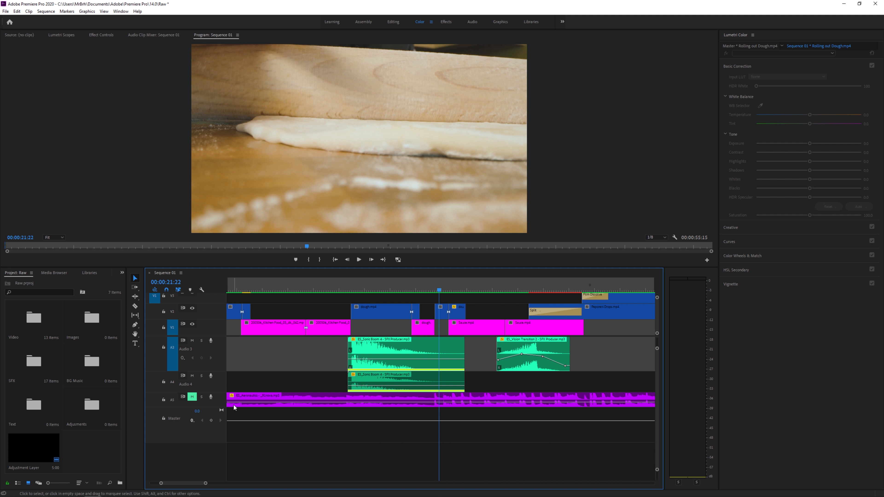
click(192, 397)
click(239, 284)
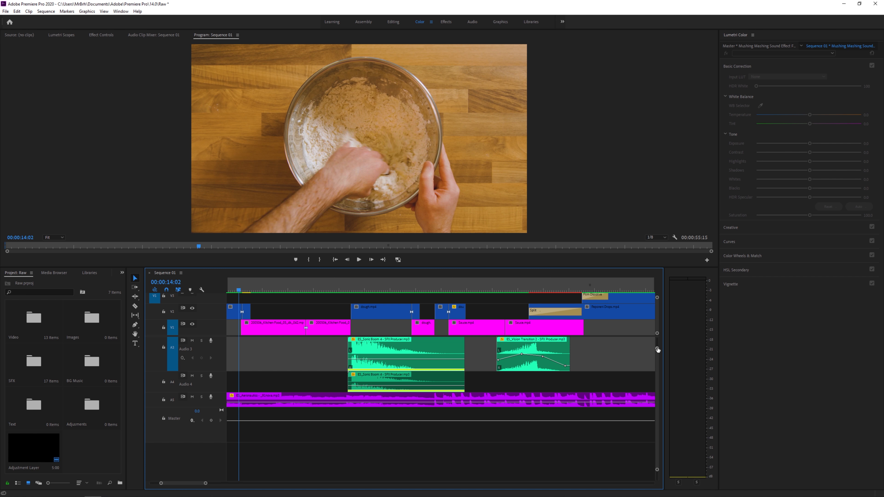
Step: Mute audio tracks A1 to A4 and play the A5 music alone up to 00:00:24:15
drag(657, 349, 658, 343)
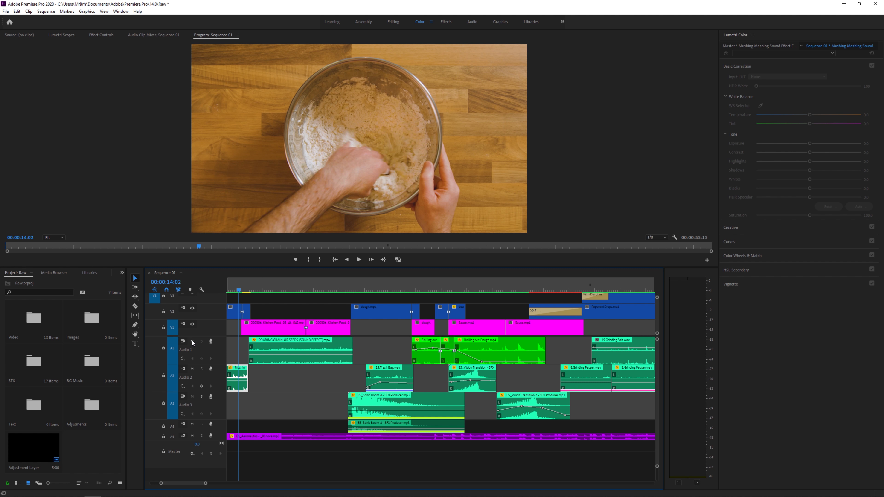
click(192, 424)
scroll(255, 300, up, 3)
key(space)
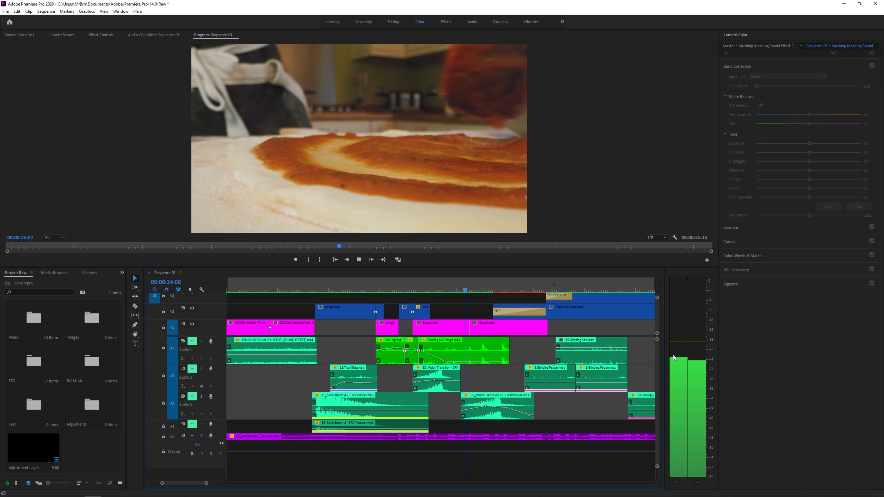
key(space)
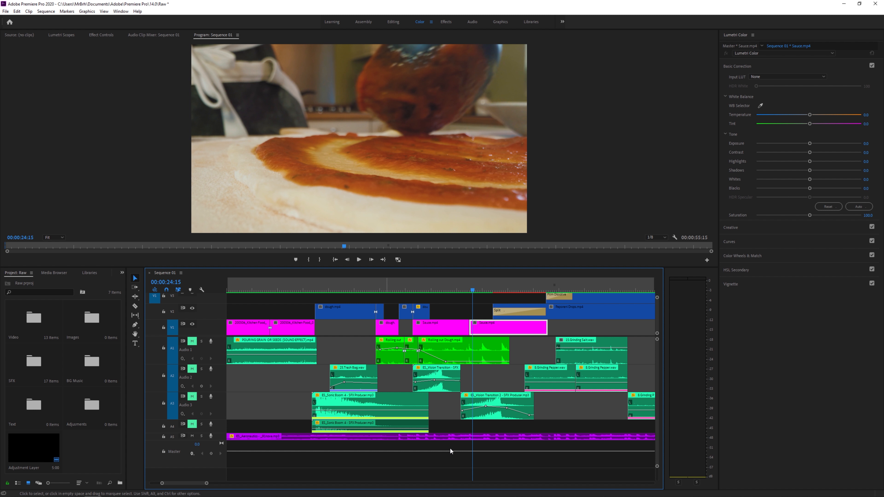
drag(656, 340, 656, 365)
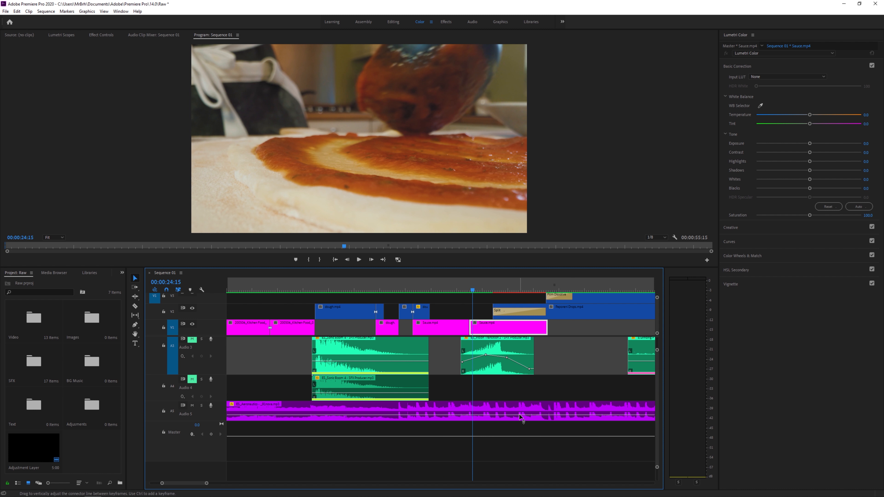
Step: Select the A5 music clip and play the music alone up to 00:00:27:03, pausing at 00:00:25:21
click(521, 418)
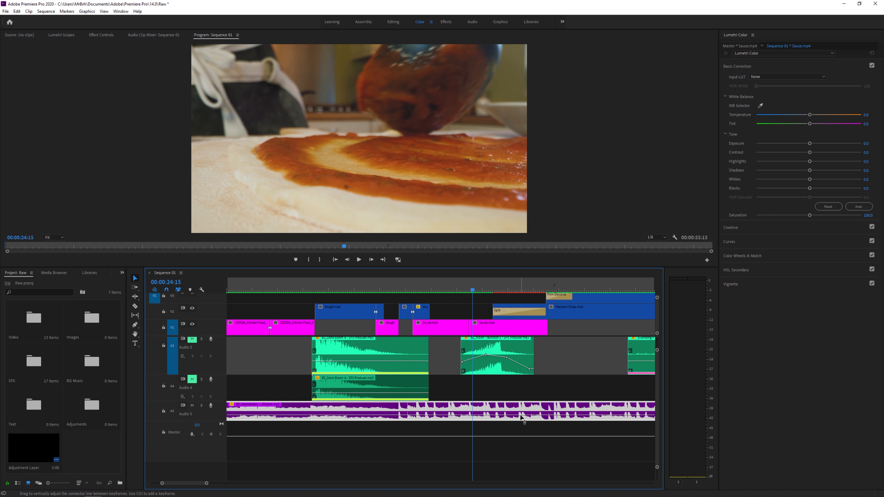
drag(521, 418, 521, 418)
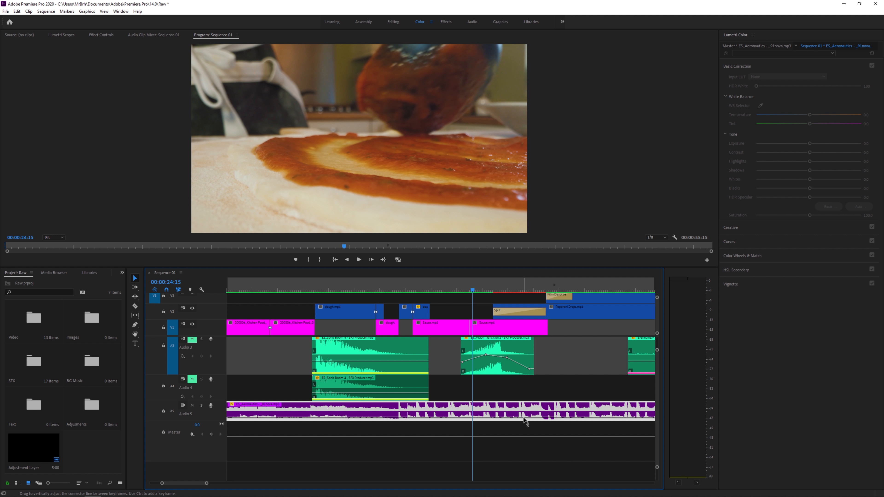
key(space)
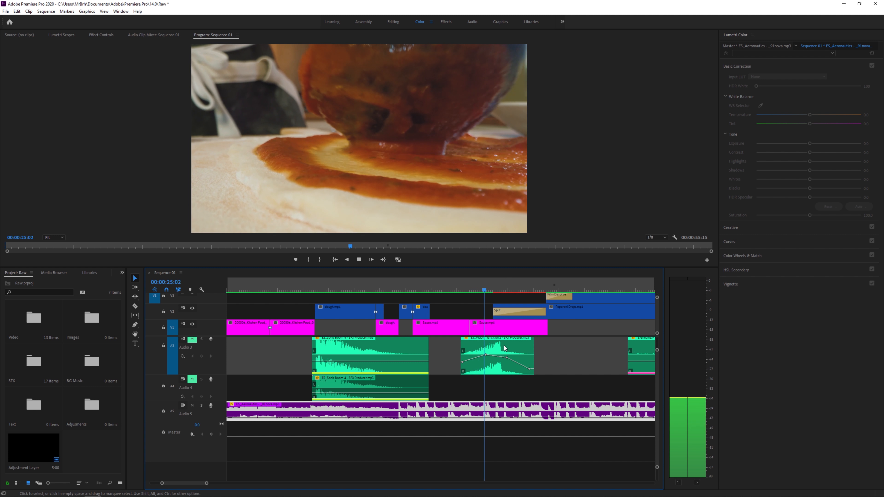
key(space)
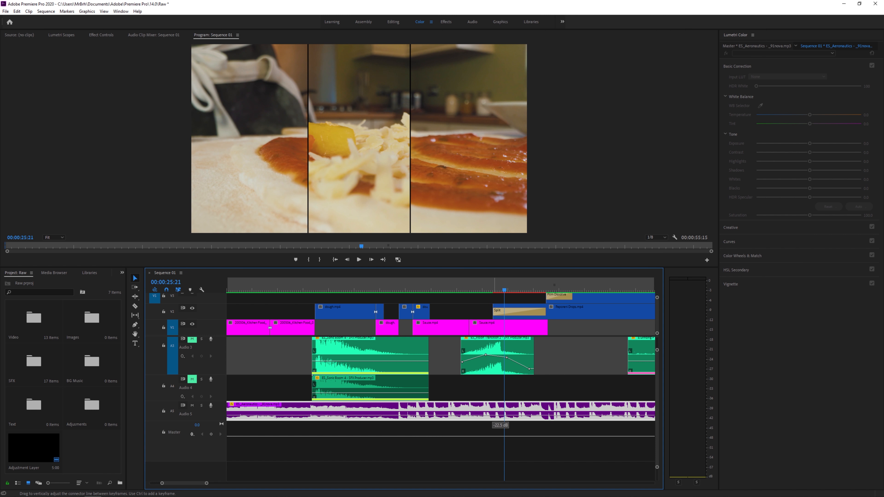
key(space)
key(space)
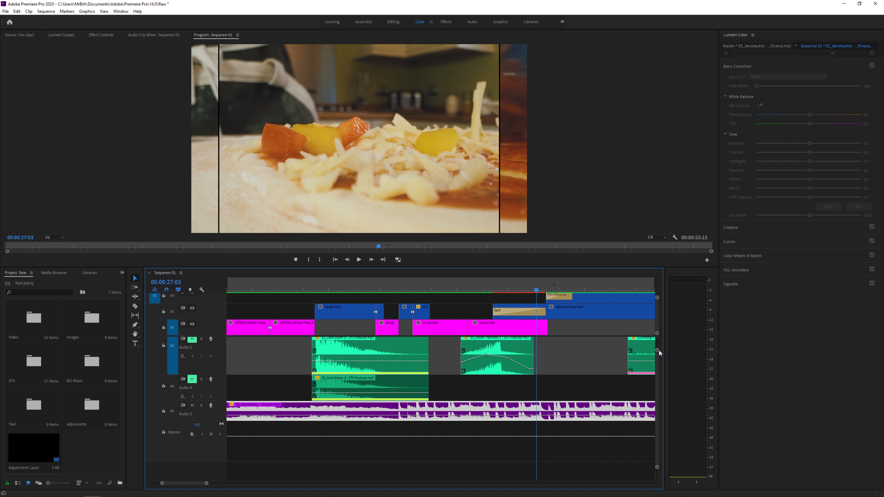
Step: Unmute audio tracks A1 to A4 so the sound effects play together with the A5 music
drag(657, 351, 657, 339)
click(192, 341)
click(193, 369)
click(193, 399)
click(192, 427)
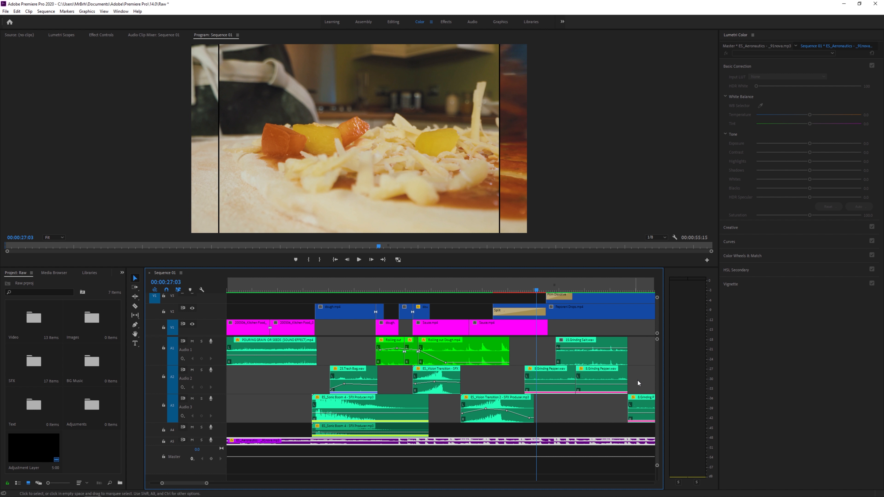
drag(657, 340, 656, 343)
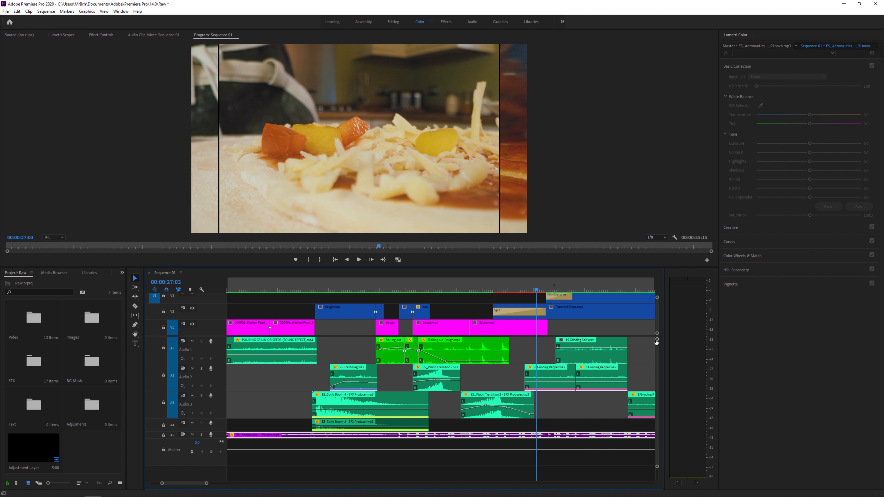